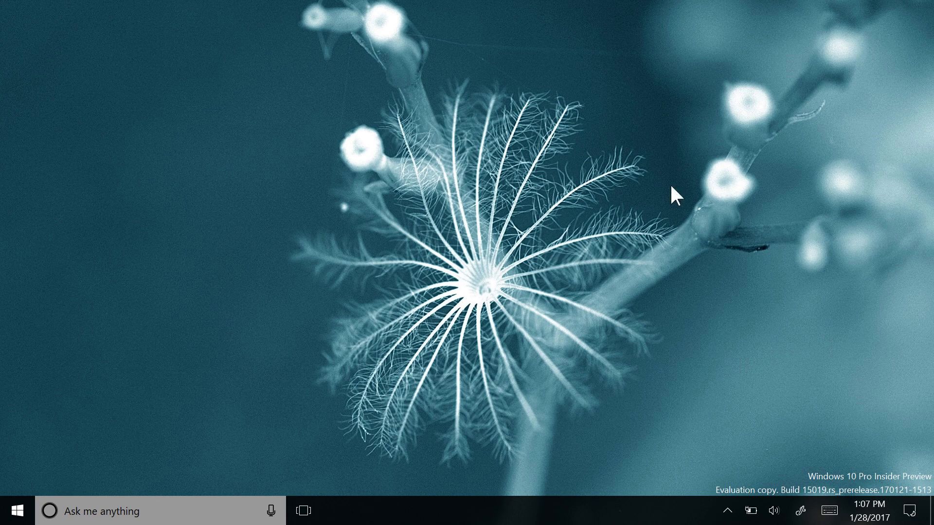
# - Check the Windows version with winver, then close the version dialog
pyautogui.click(16, 515)
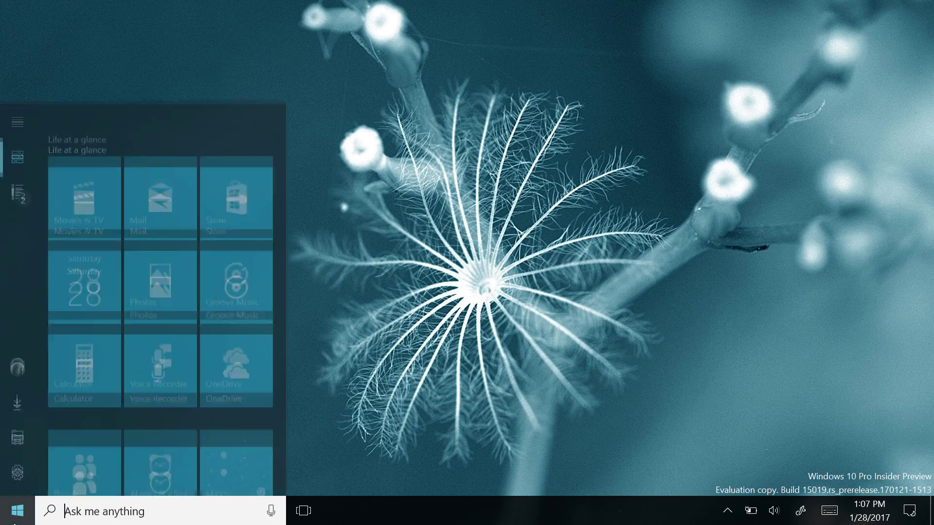
pyautogui.write('winver')
pyautogui.press('Return')
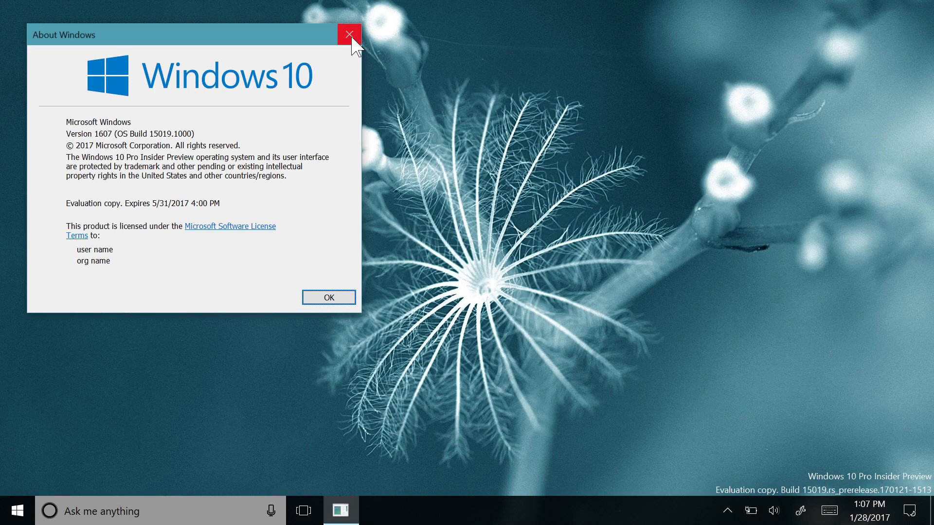
pyautogui.click(349, 34)
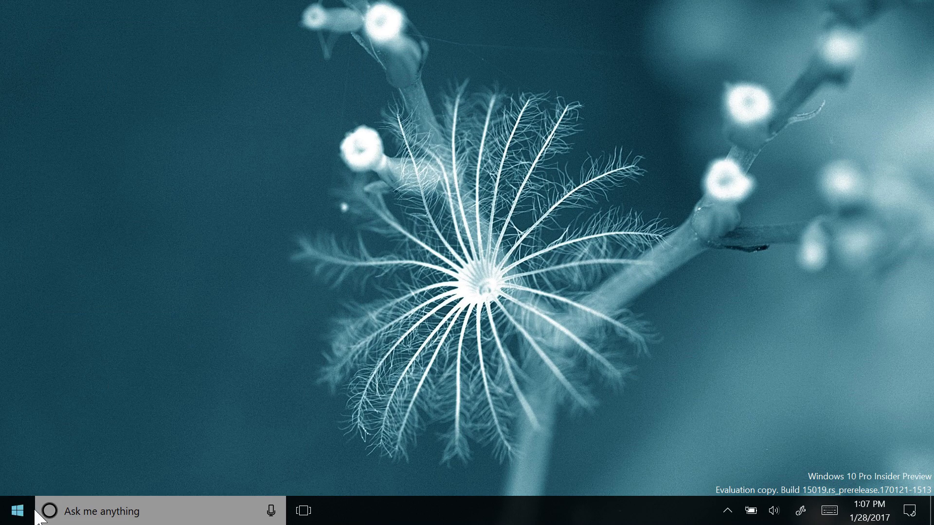
# - In Update & security, check for updates and review the installed build in update history
pyautogui.click(17, 510)
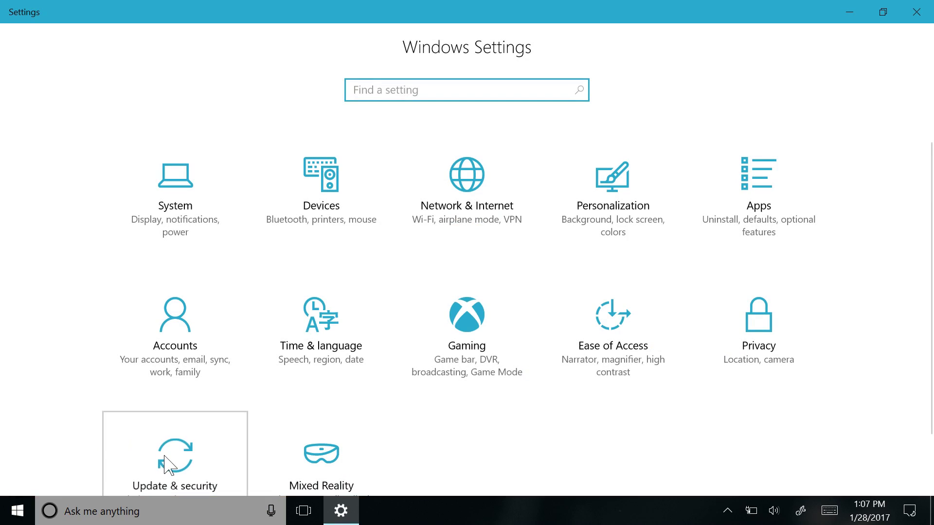
pyautogui.click(165, 464)
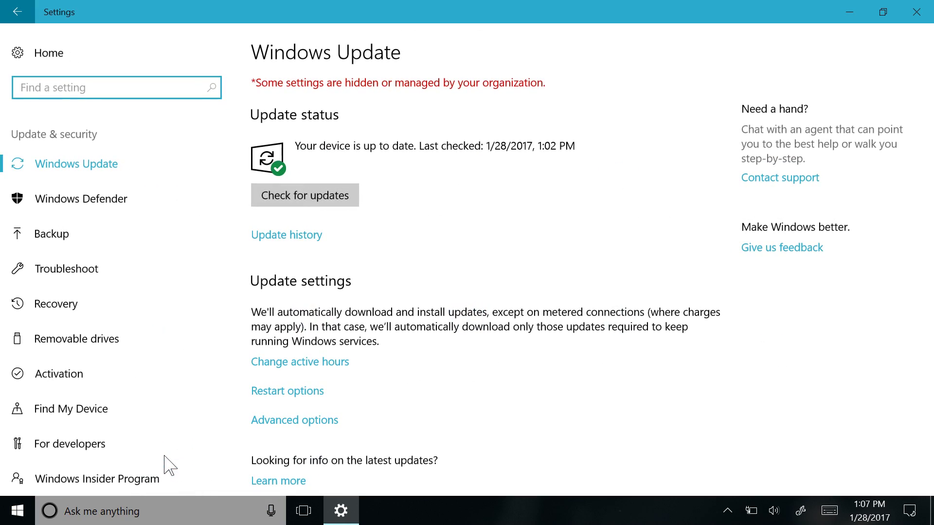
pyautogui.click(344, 208)
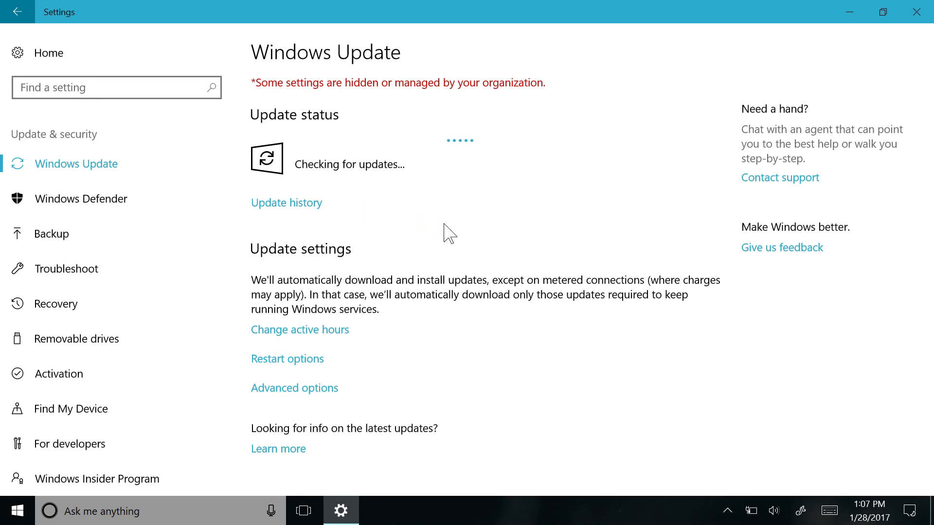
pyautogui.click(312, 204)
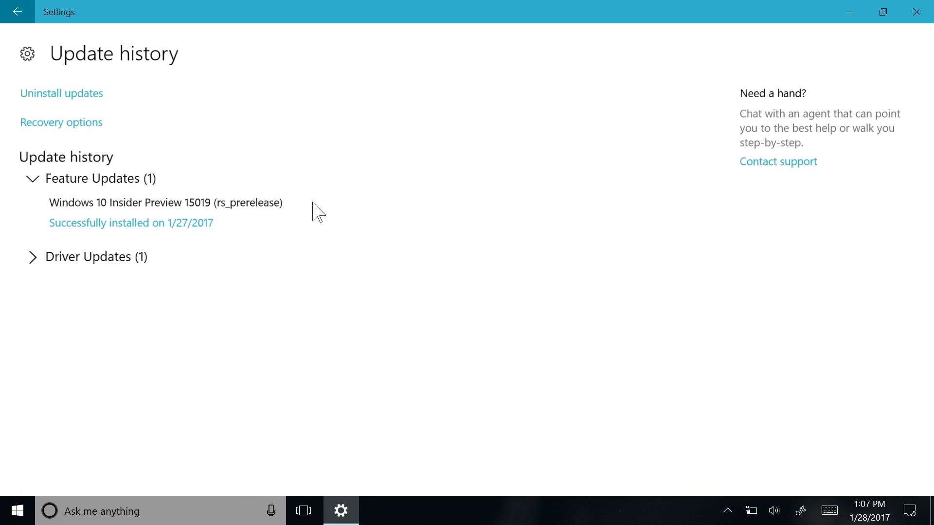
pyautogui.moveTo(99, 203); pyautogui.dragTo(277, 203)
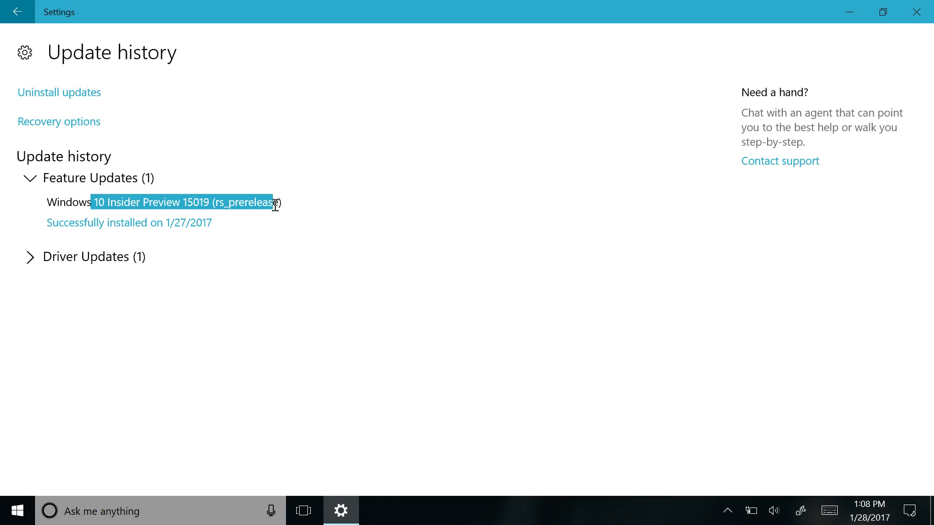
pyautogui.click(310, 319)
pyautogui.click(908, 18)
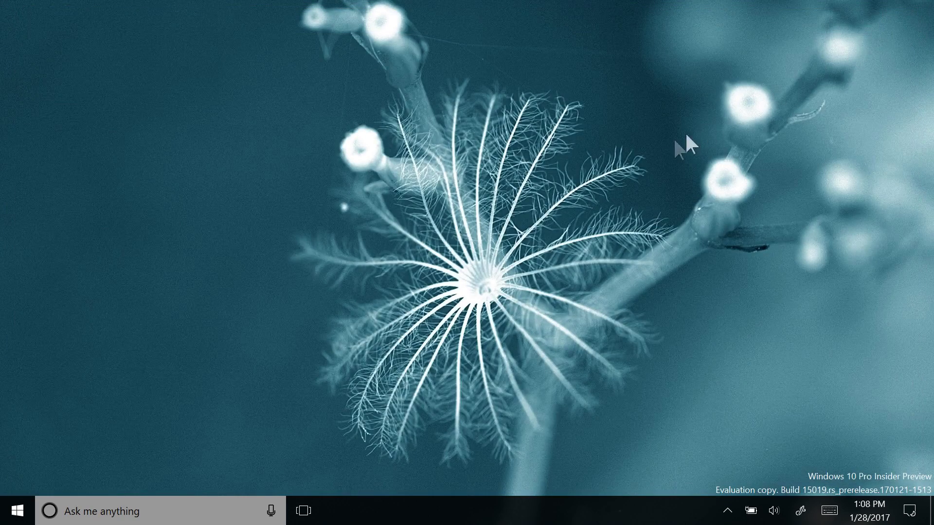
# - Switch Start between the All apps list and the tiles view, then reopen Start
pyautogui.click(18, 511)
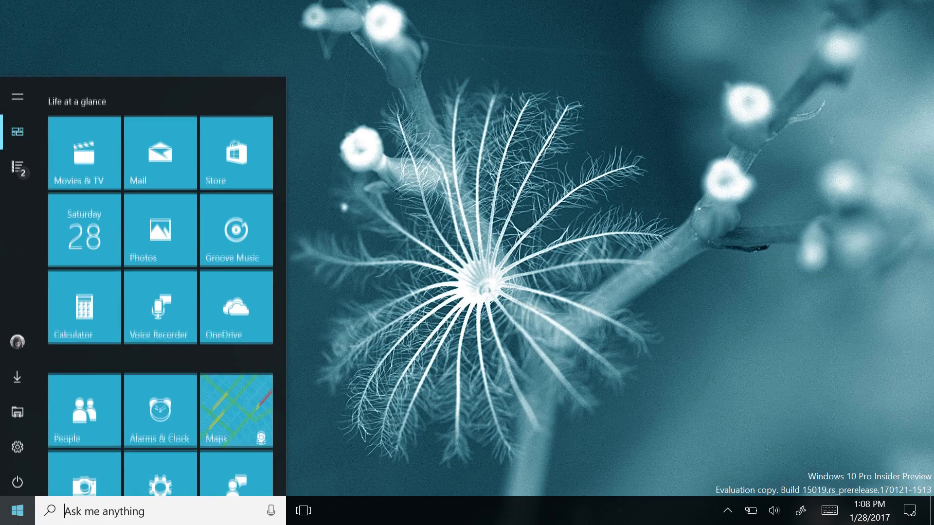
pyautogui.click(17, 165)
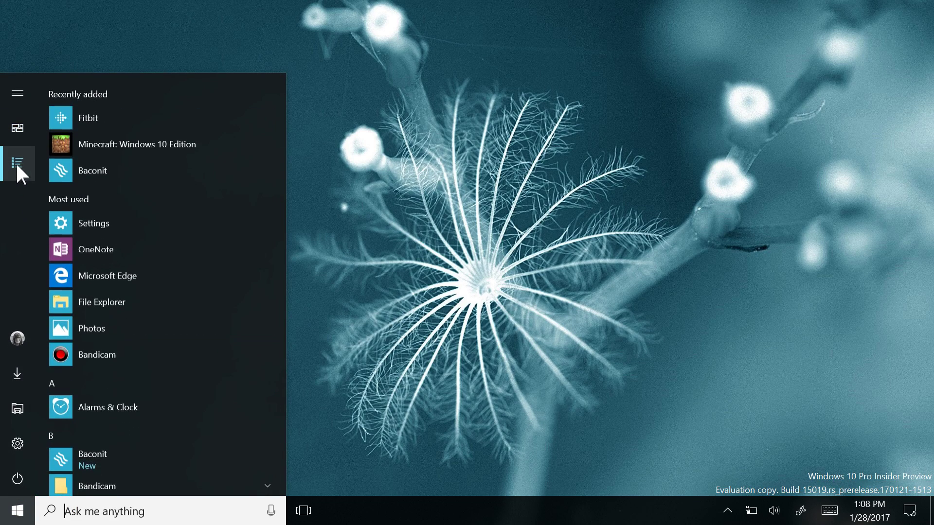
pyautogui.click(17, 128)
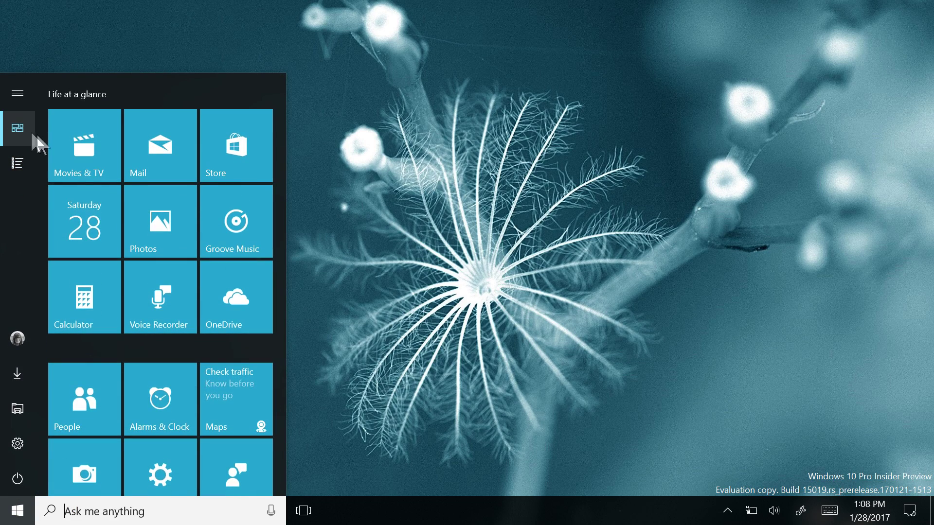
pyautogui.click(329, 444)
pyautogui.click(17, 511)
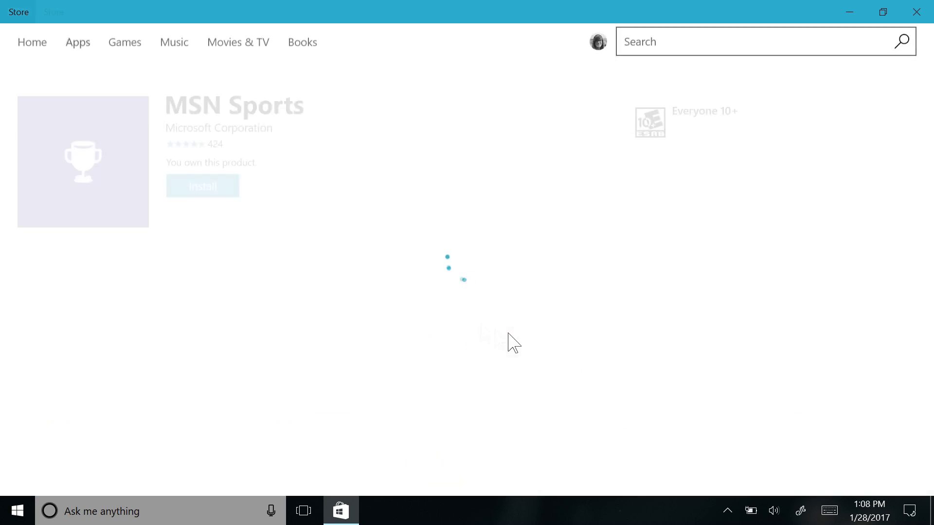
# - Install MSN Sports and check its installation notice in Action Center
pyautogui.click(226, 191)
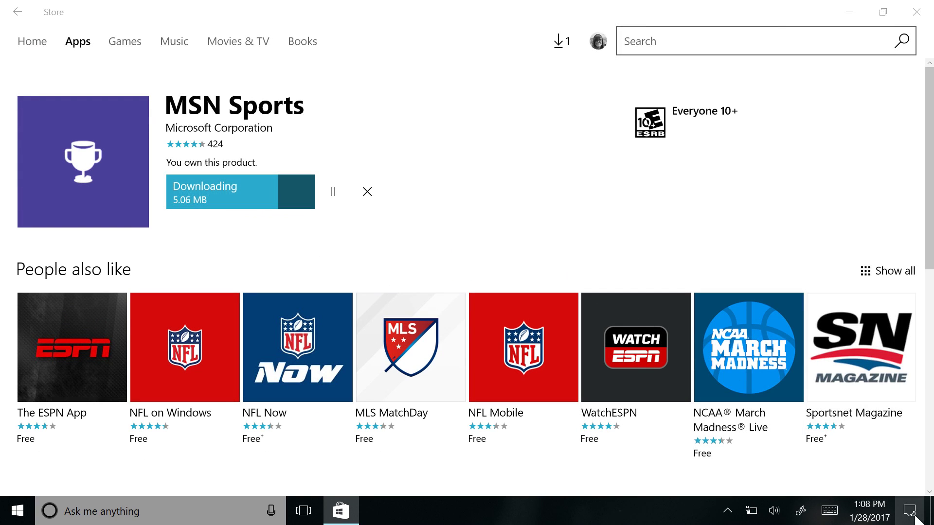
pyautogui.press('super+a')
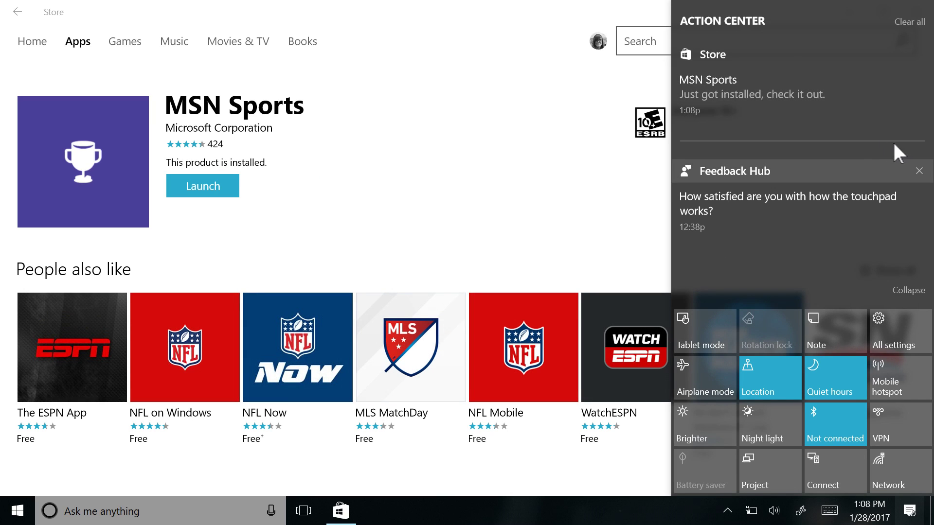
pyautogui.click(619, 94)
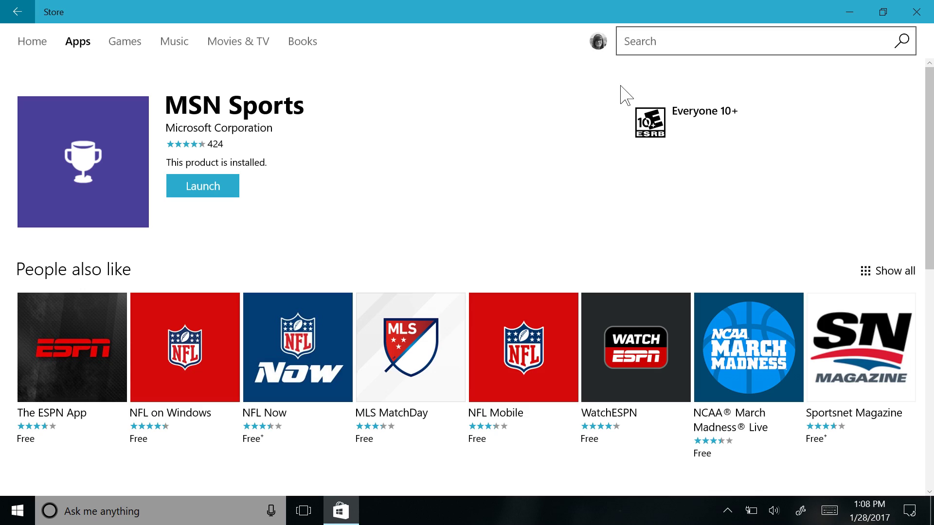
pyautogui.click(920, 14)
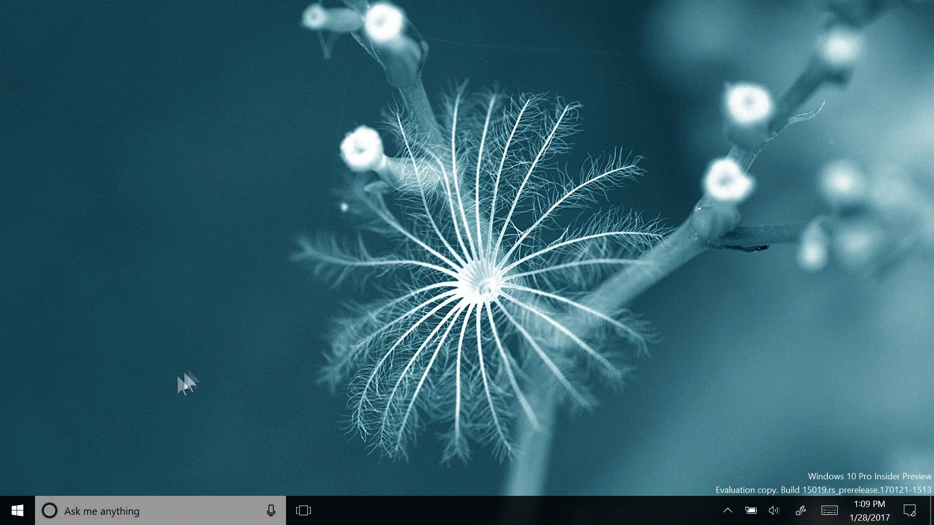
# - Launch Minecraft Launcher from a Start search for 'minecraft'
pyautogui.click(18, 520)
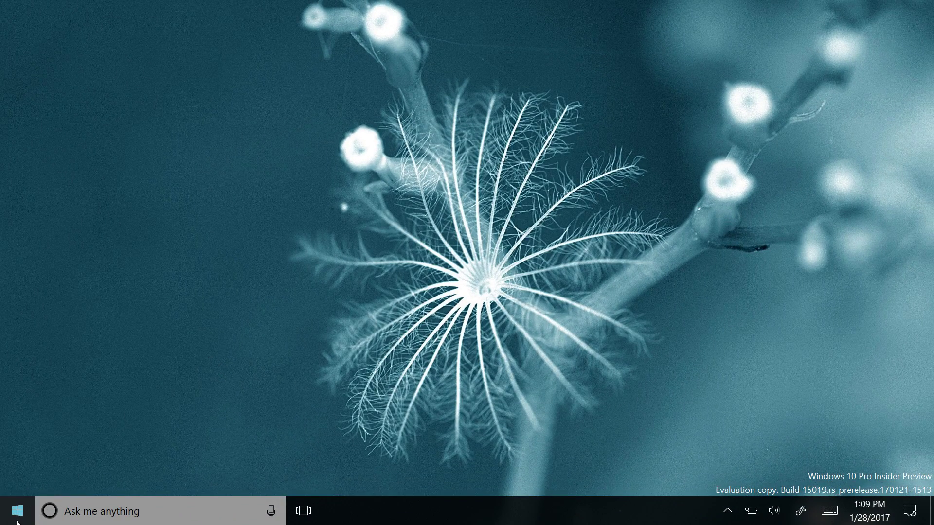
pyautogui.write('minecraft')
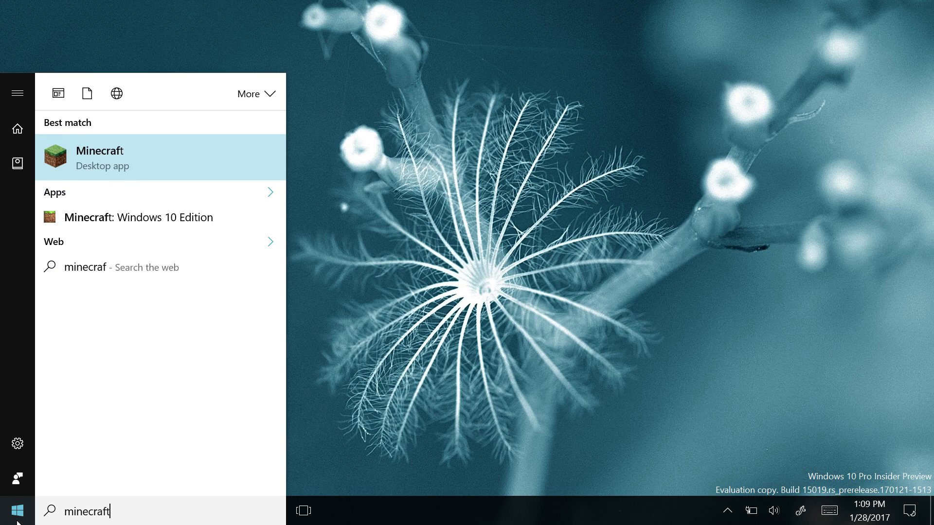
pyautogui.press('Return')
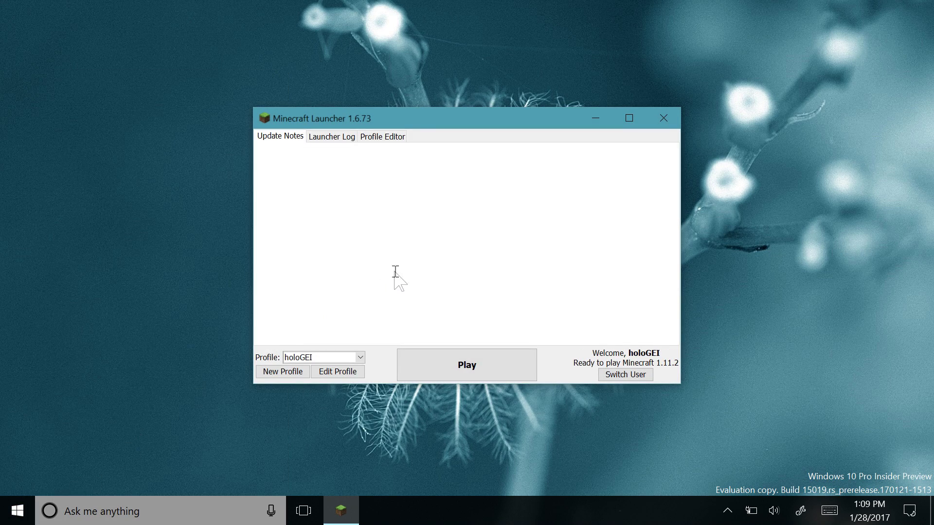
# - Broadcast the launcher through Game bar, then stop the broadcast and close the launcher
pyautogui.press('super+g')
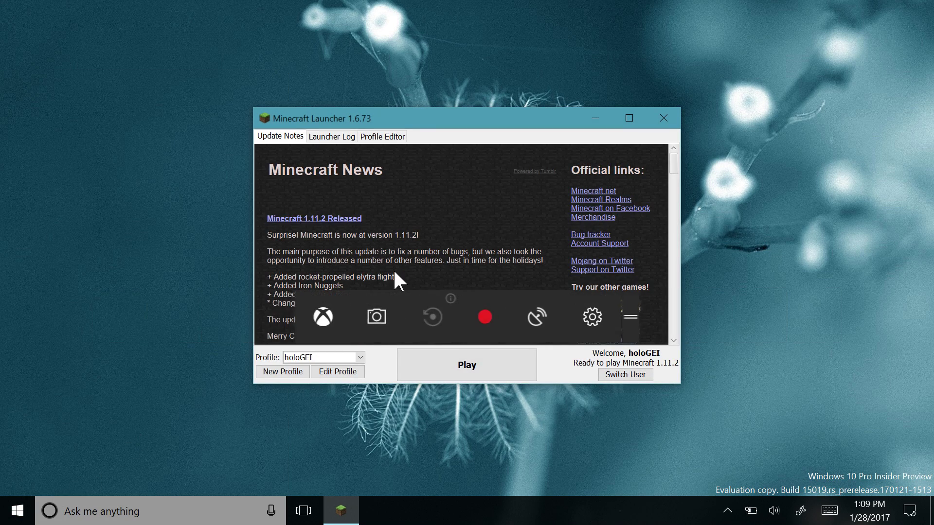
pyautogui.click(552, 320)
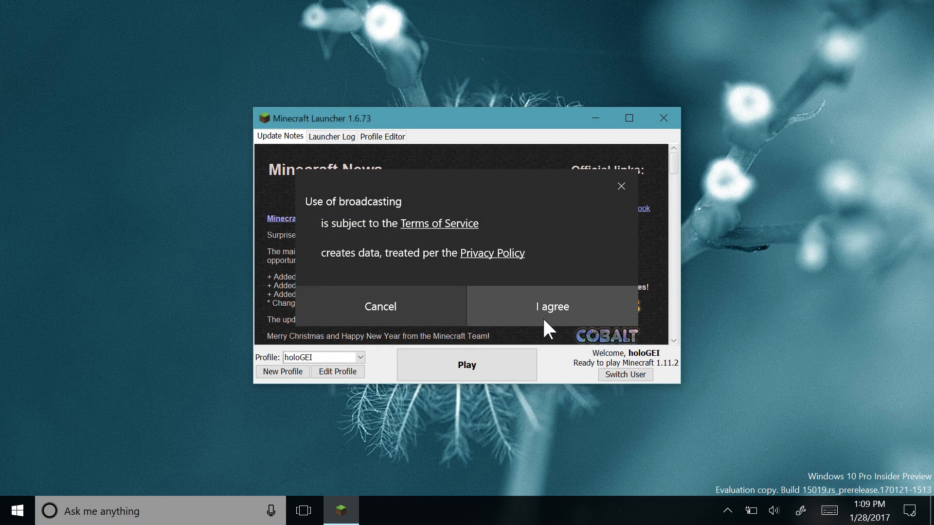
pyautogui.click(580, 302)
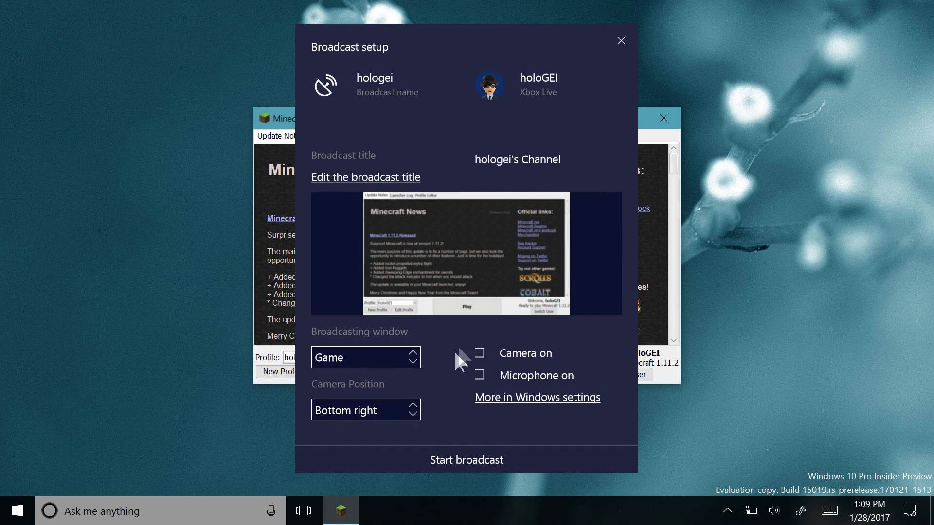
pyautogui.click(445, 459)
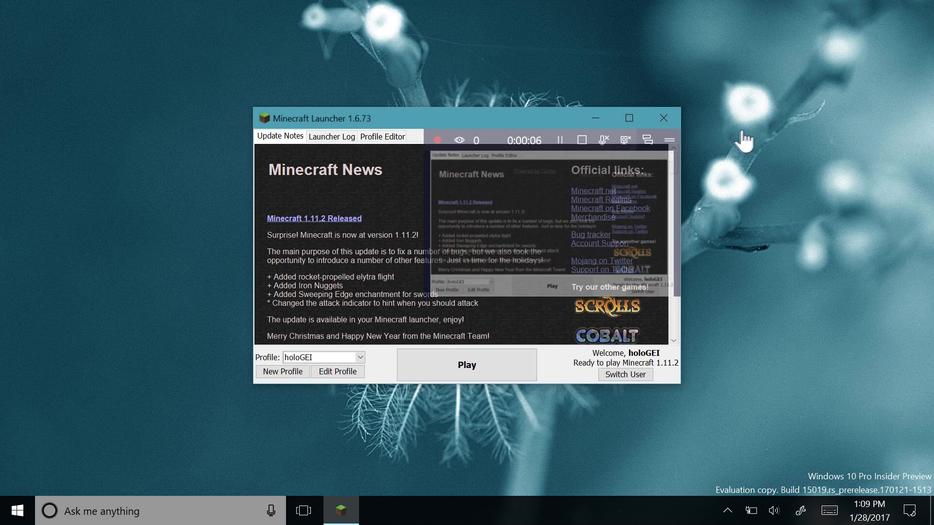
pyautogui.moveTo(664, 151); pyautogui.dragTo(614, 143)
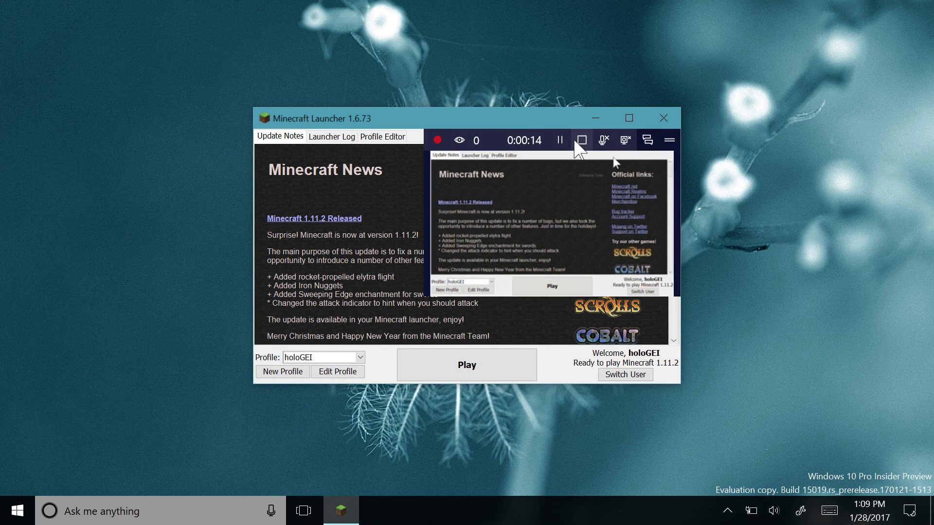
pyautogui.click(578, 139)
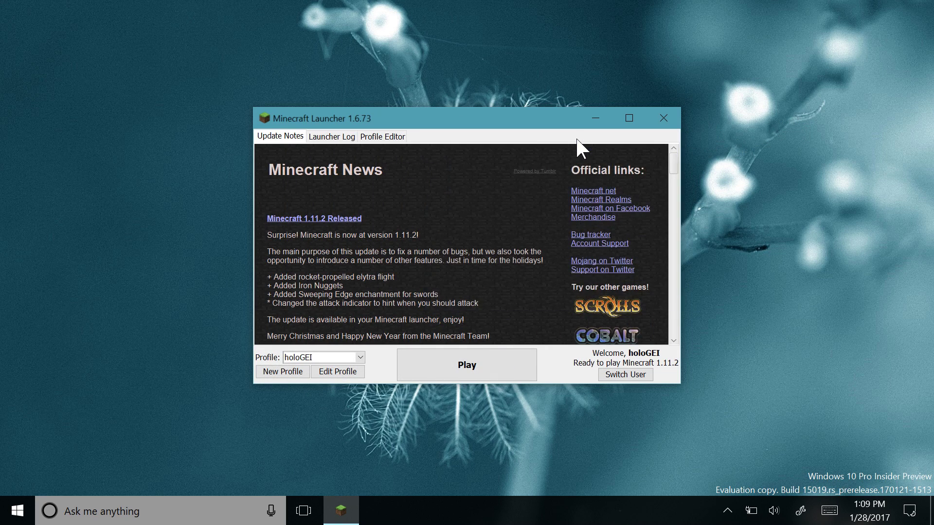
pyautogui.click(664, 119)
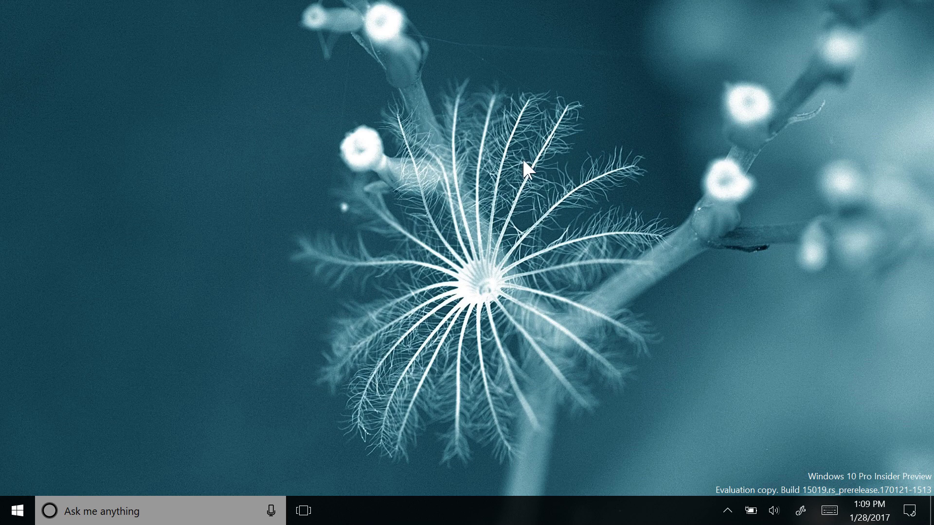
# - Launch Settings from the Start menu and go to the Gaming section
pyautogui.click(17, 511)
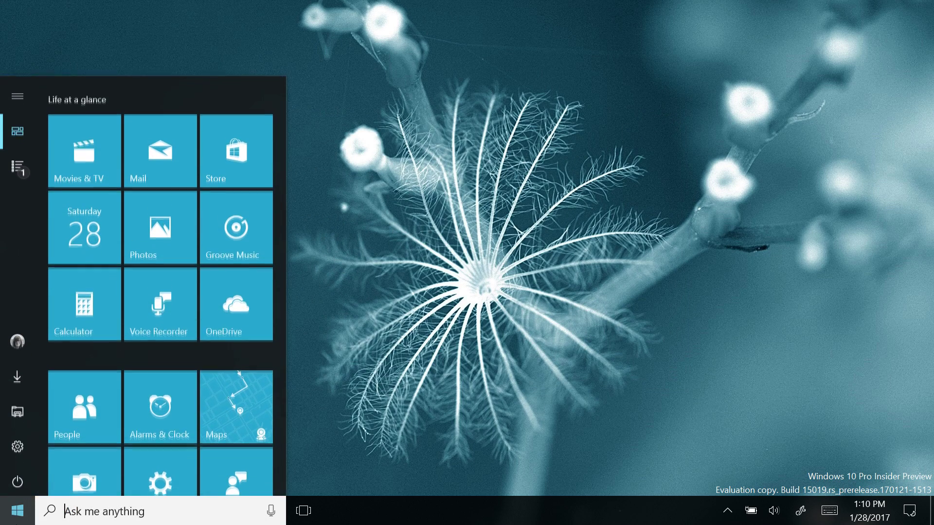
pyautogui.click(14, 450)
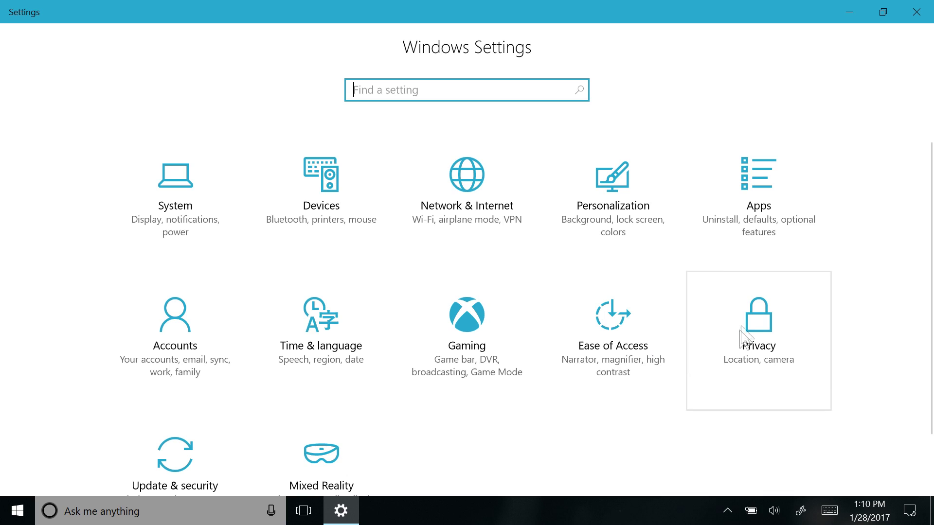
pyautogui.click(500, 333)
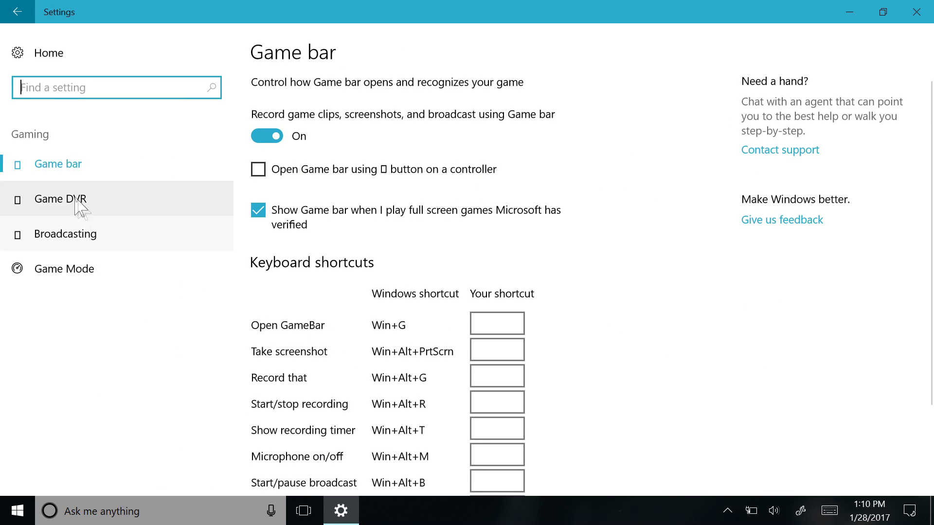
# - Review the Game DVR and Broadcasting pages, then switch Use Game Mode On
pyautogui.click(69, 197)
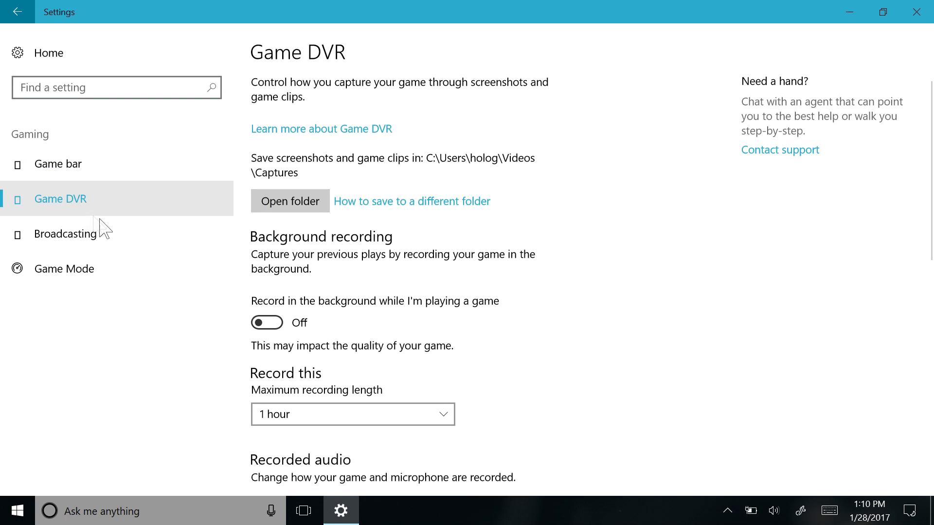
pyautogui.scroll(-10, 336, 227)
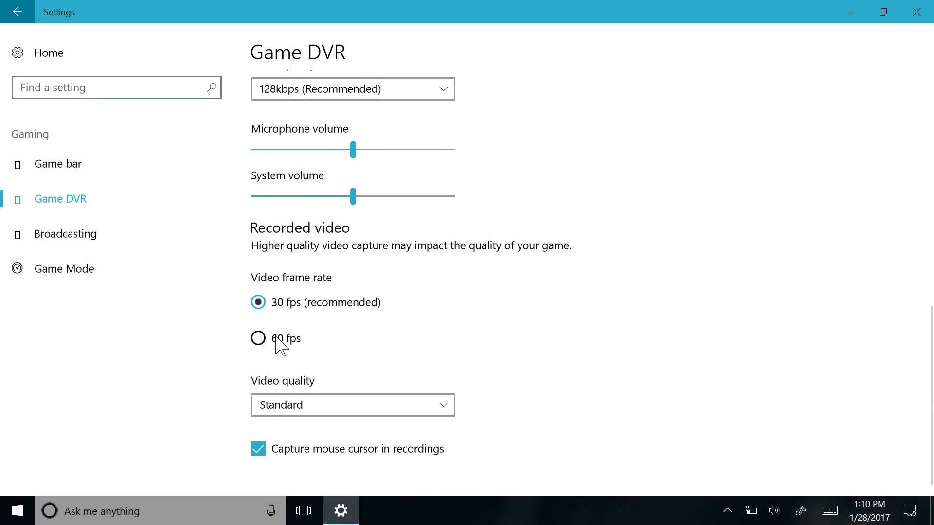
pyautogui.click(136, 248)
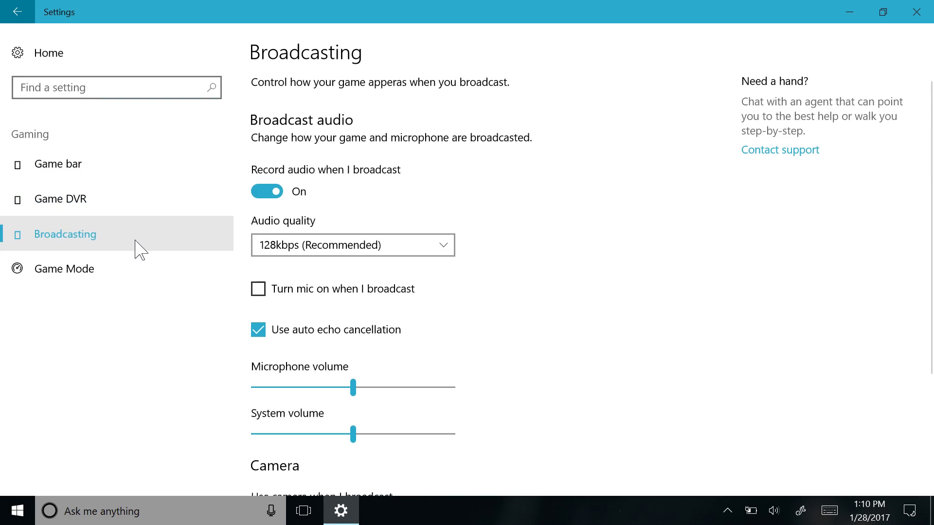
pyautogui.click(142, 268)
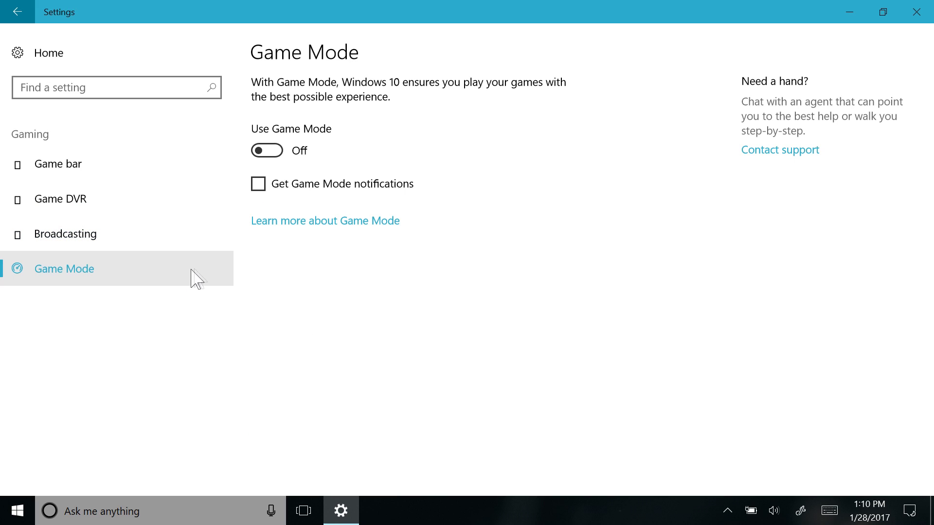
pyautogui.click(262, 153)
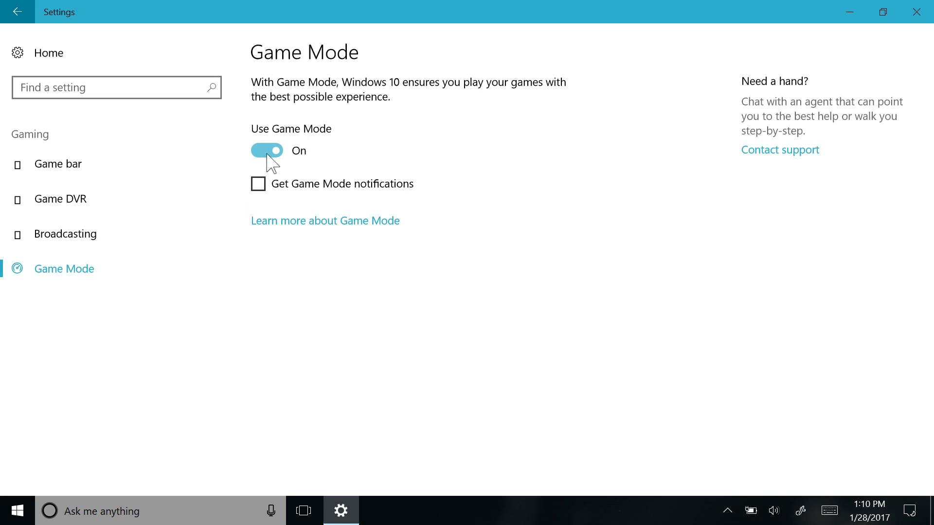
# - Preview the Game bar Broadcast setup panel from the Game bar page, then close it
pyautogui.click(152, 175)
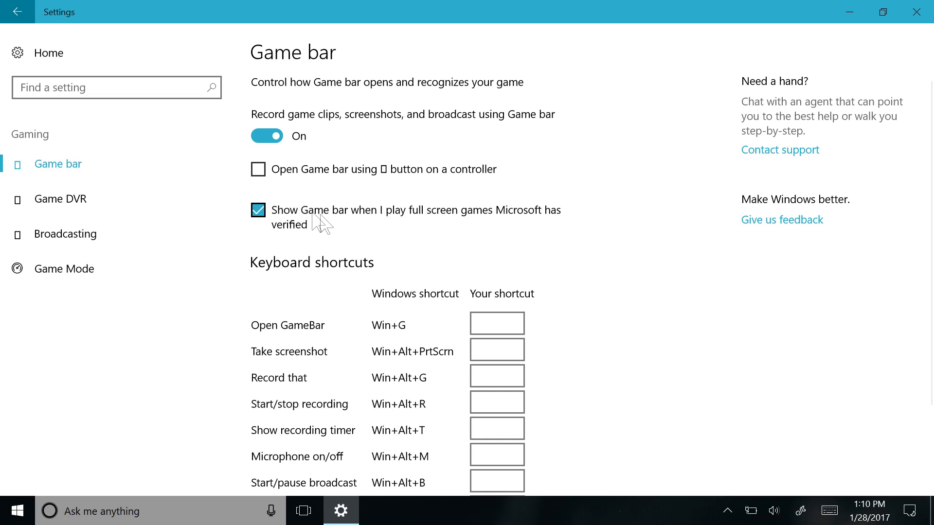
pyautogui.press('super+g')
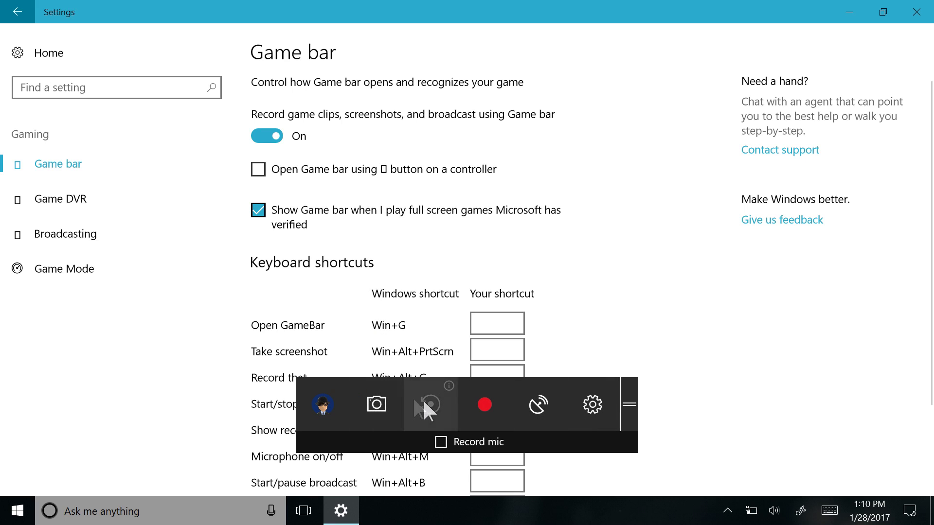
pyautogui.click(540, 404)
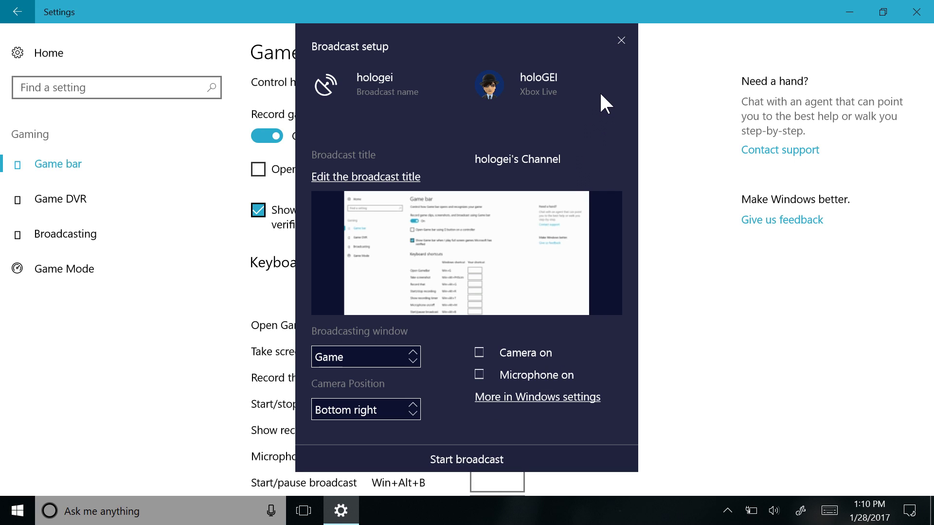
pyautogui.click(621, 41)
# - Browse Mixed Reality's Environment, Headset display, Spaces, Uninstall and Audio and speech pages
pyautogui.click(114, 66)
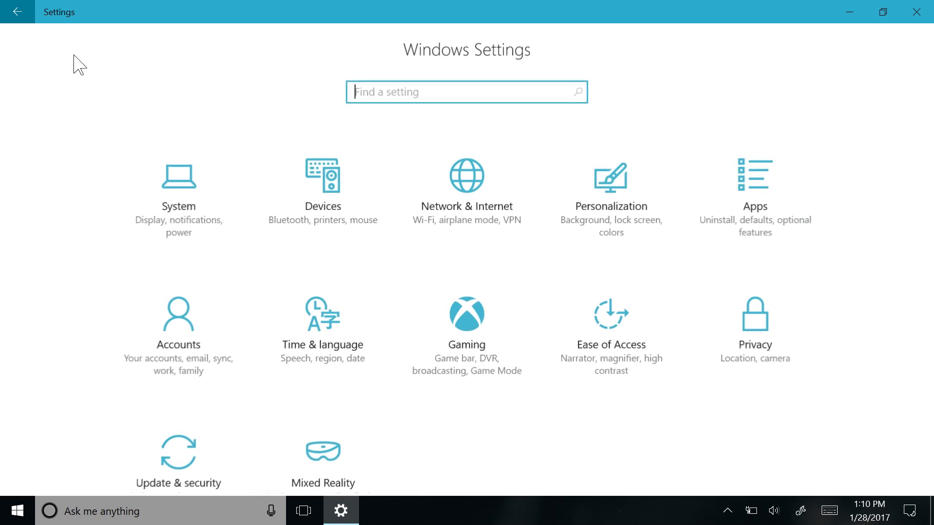
pyautogui.scroll(-3, 210, 290)
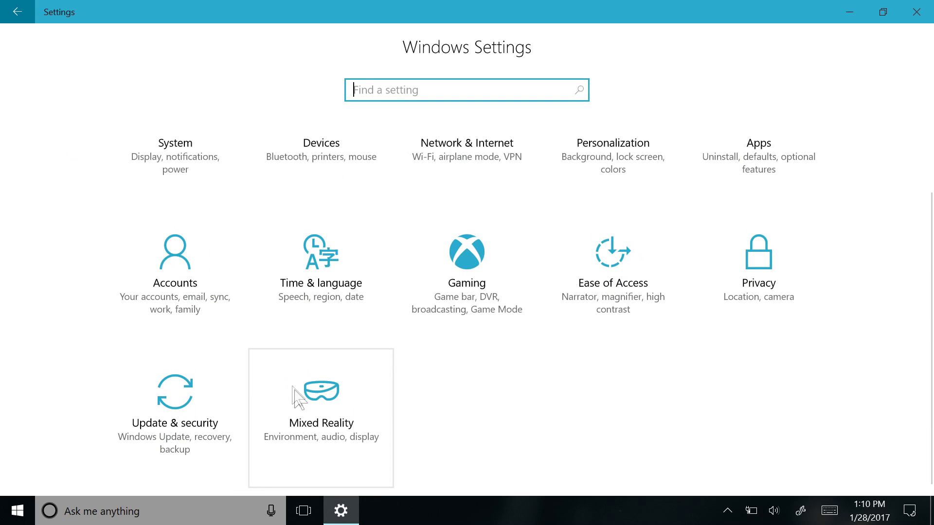
pyautogui.click(305, 473)
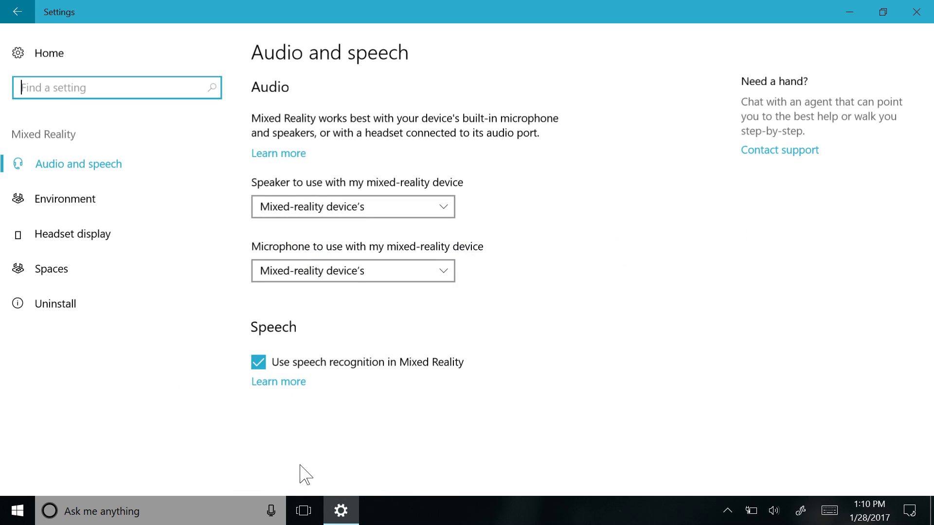
pyautogui.click(142, 214)
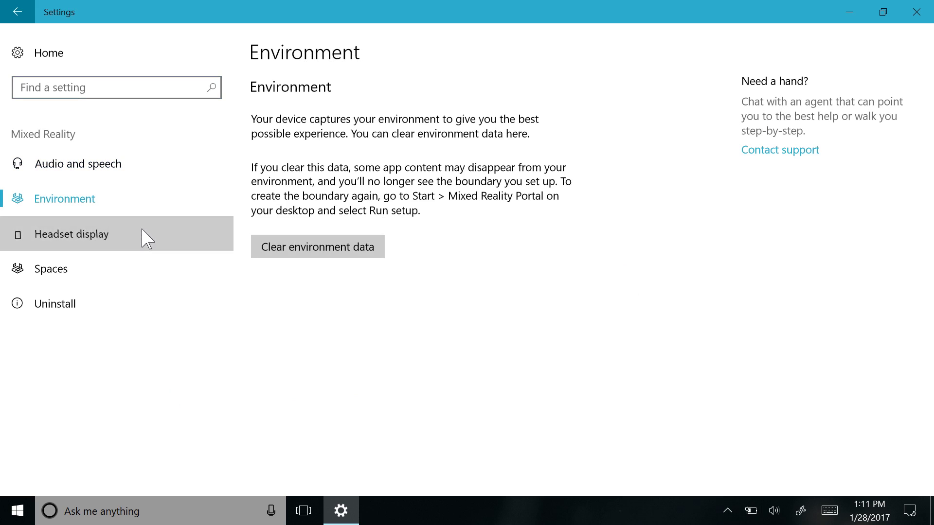
pyautogui.click(142, 235)
pyautogui.click(140, 274)
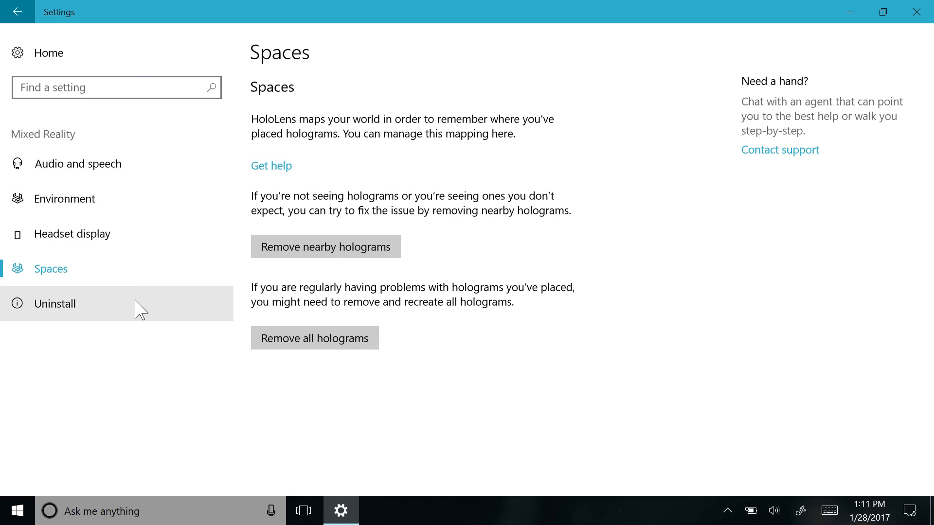
pyautogui.click(141, 310)
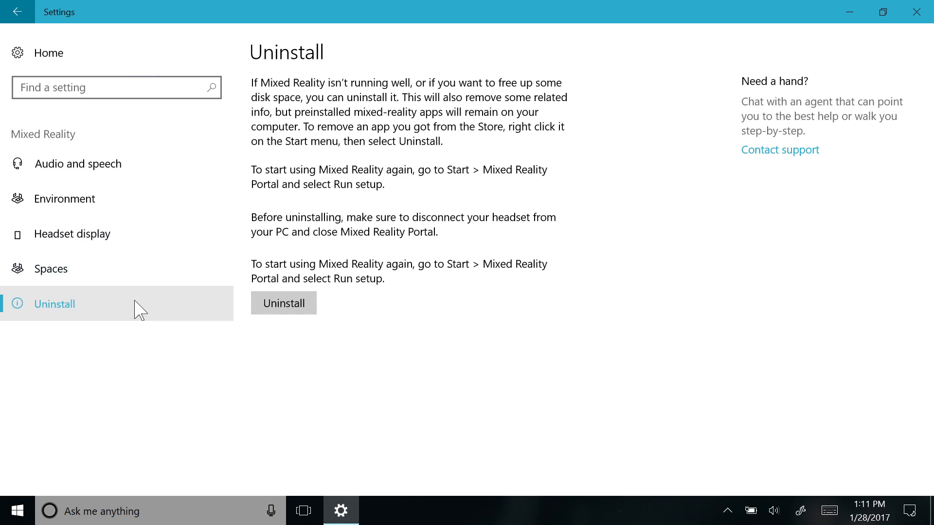
pyautogui.click(130, 172)
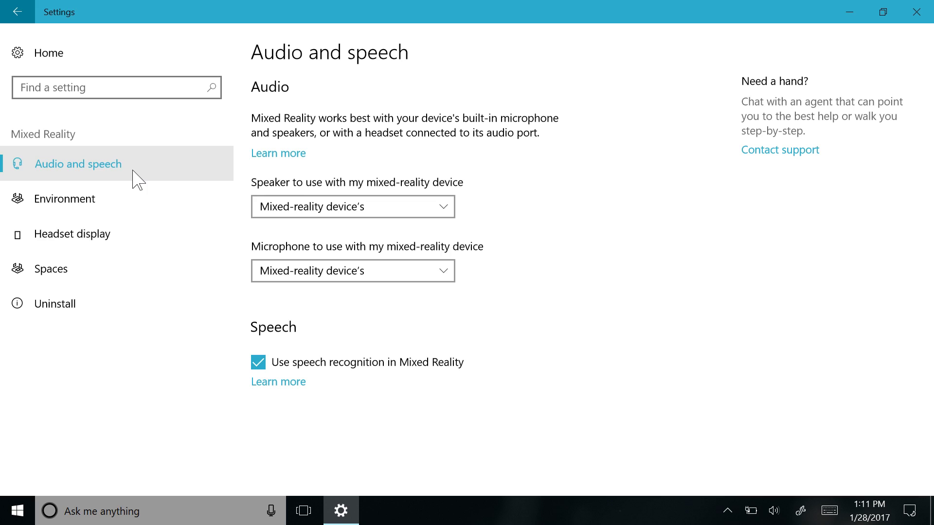
pyautogui.click(55, 68)
# - Preview warmer colour temperatures on System's Night light settings page, then go back
pyautogui.click(237, 185)
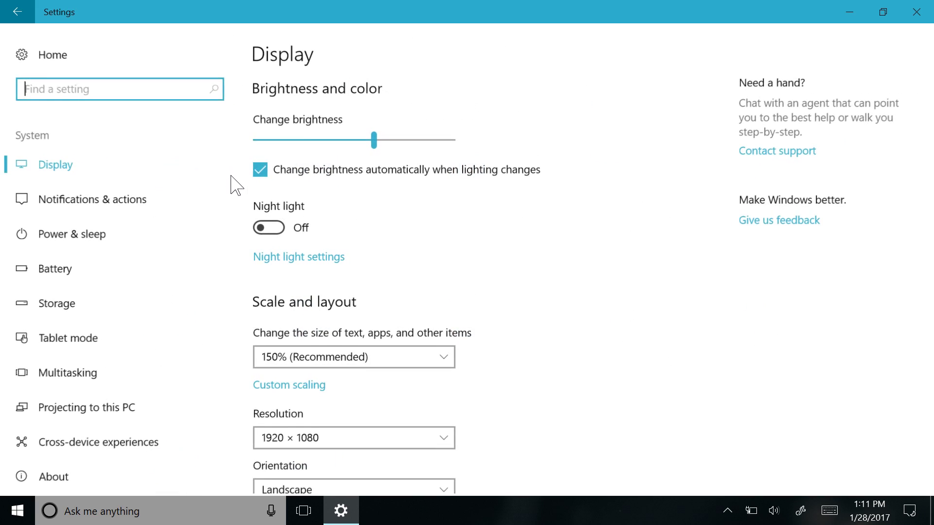
pyautogui.click(296, 257)
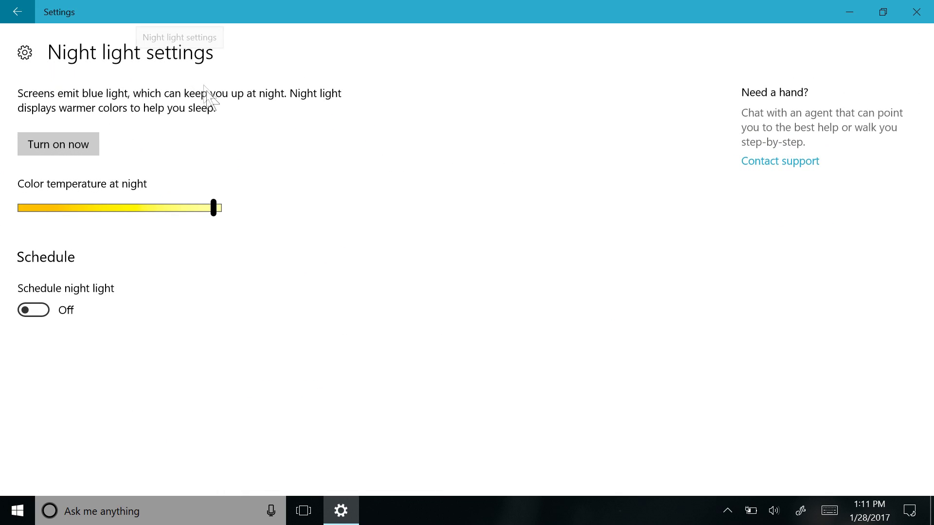
pyautogui.moveTo(213, 217)
pyautogui.mouseDown()
pyautogui.moveTo(31, 213)
pyautogui.moveTo(216, 220)
pyautogui.mouseUp()
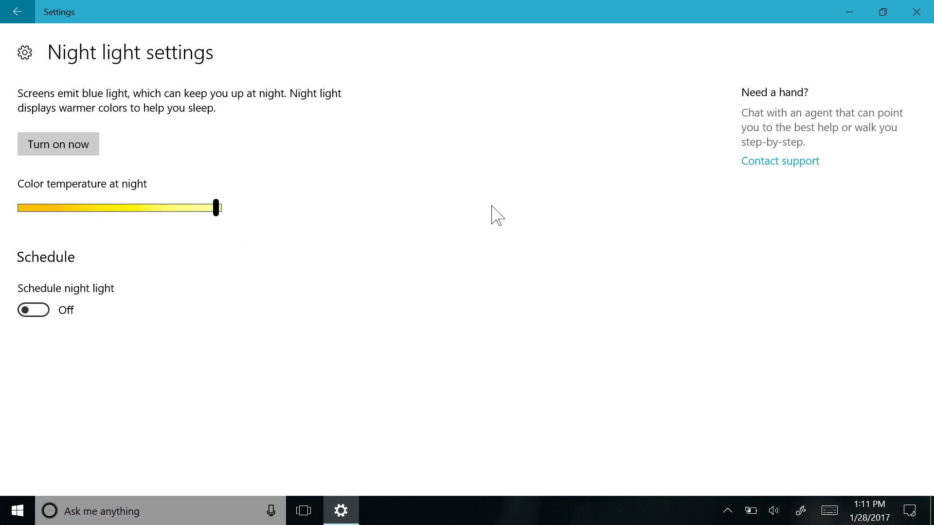
pyautogui.click(25, 52)
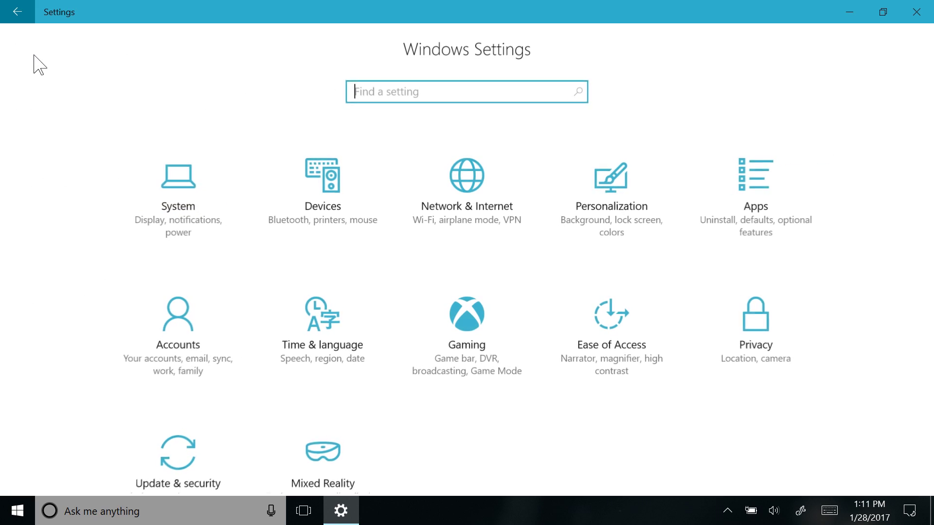
# - Run the Playing Audio troubleshooter from Update & security > Troubleshoot, then close Settings
pyautogui.click(193, 432)
pyautogui.click(142, 276)
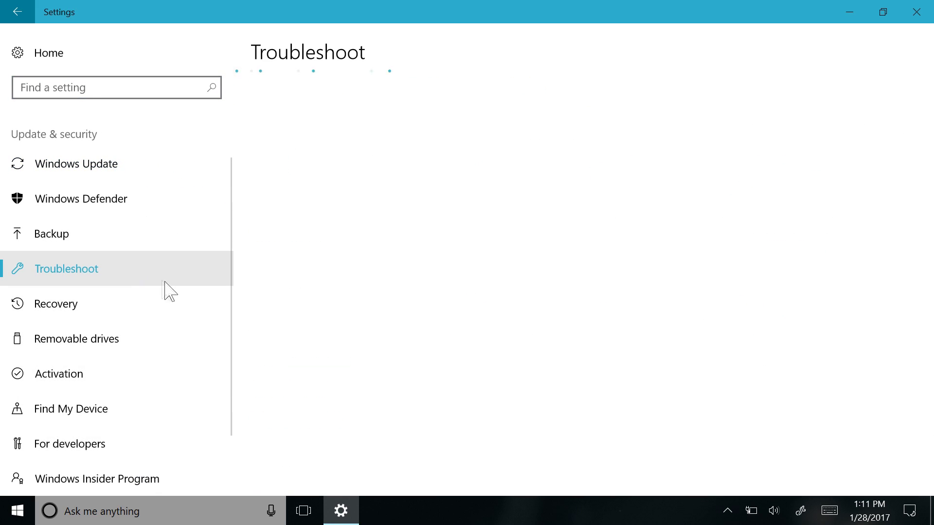
pyautogui.scroll(-10, 346, 230)
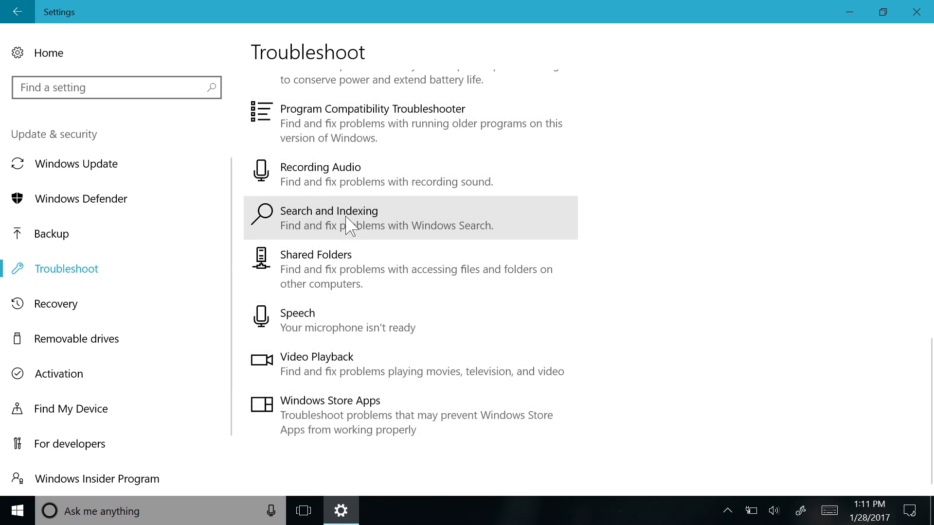
pyautogui.scroll(10, 348, 224)
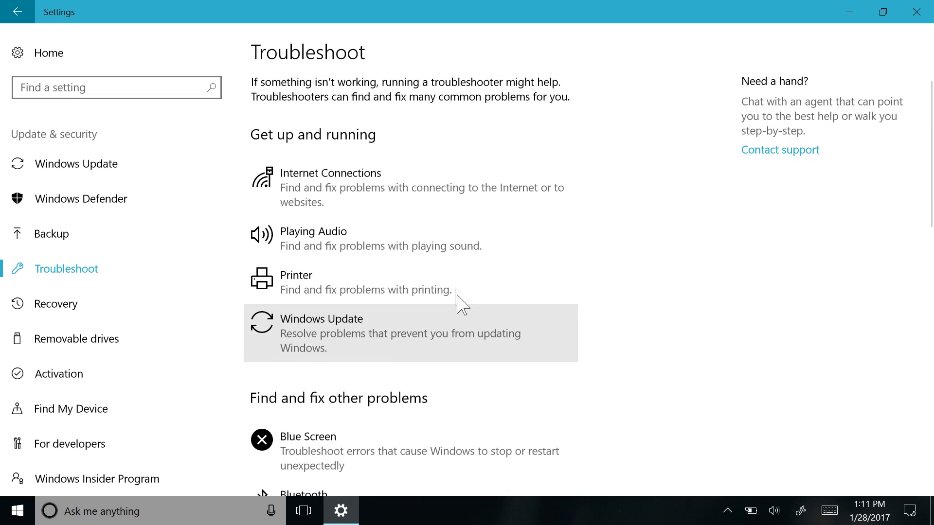
pyautogui.click(399, 256)
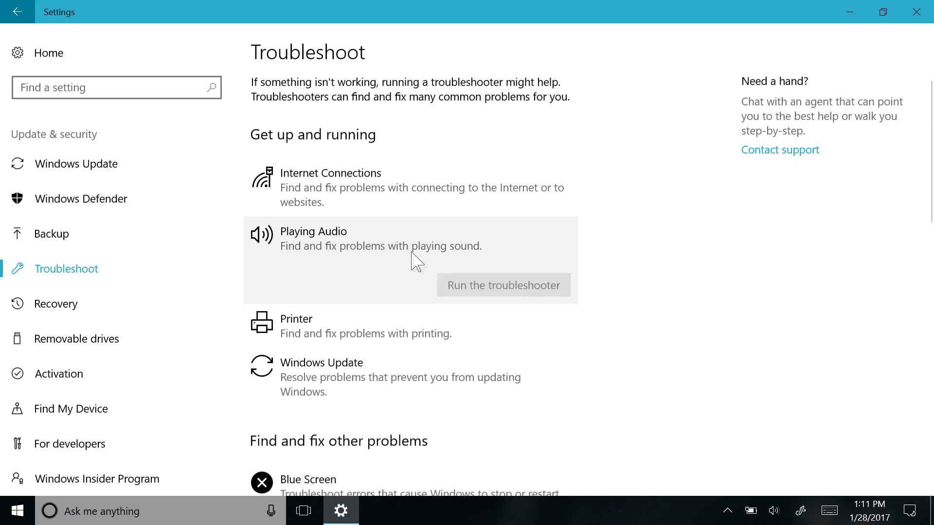
pyautogui.click(471, 287)
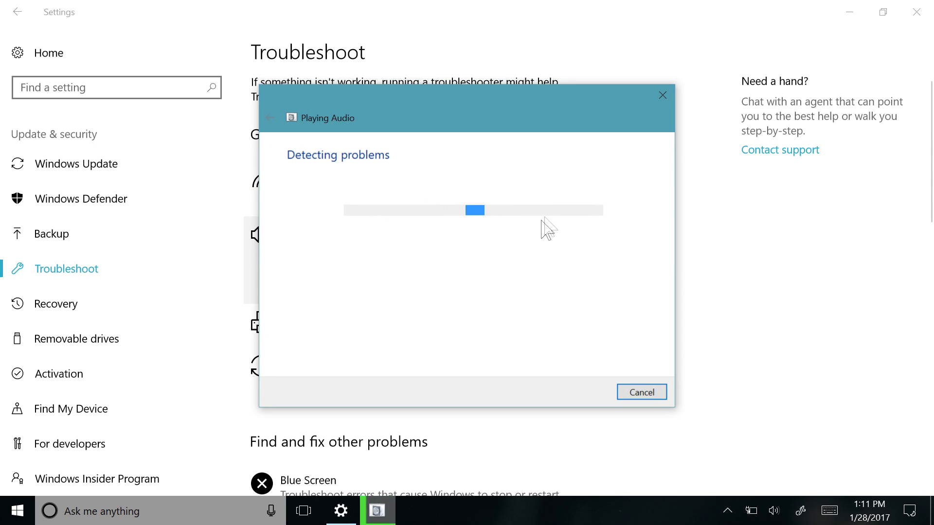
pyautogui.click(655, 100)
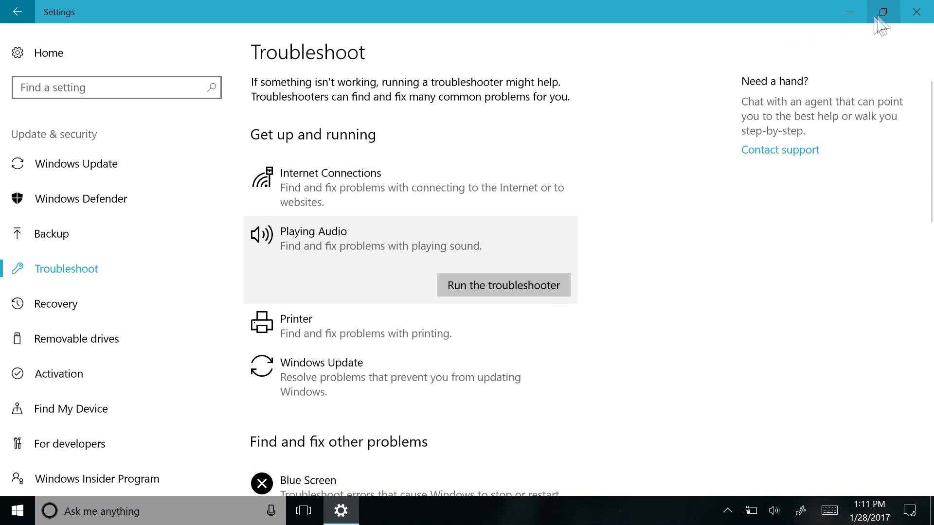
pyautogui.click(902, 10)
pyautogui.press('super')
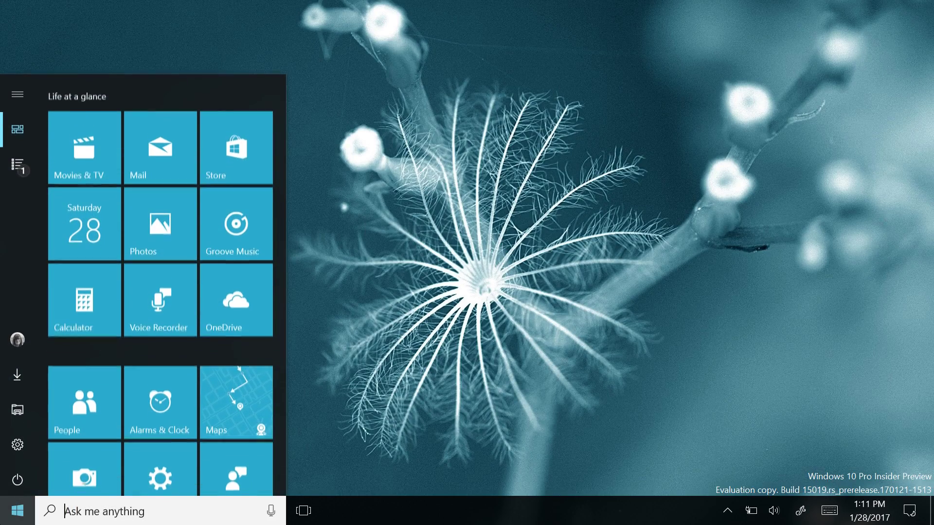
# - Open Bliss.epub in Edge via a Start search for 'bliss', then start and stop Read aloud
pyautogui.write('bliss')
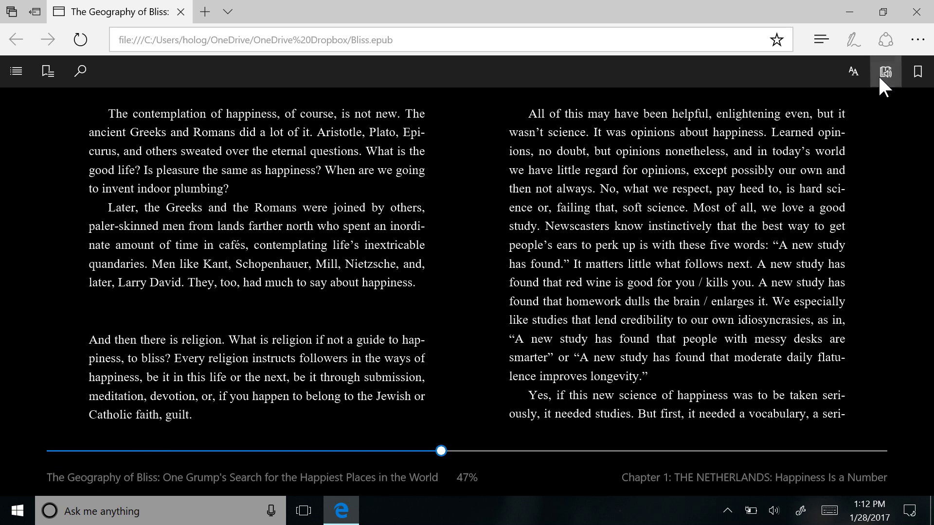
pyautogui.click(879, 78)
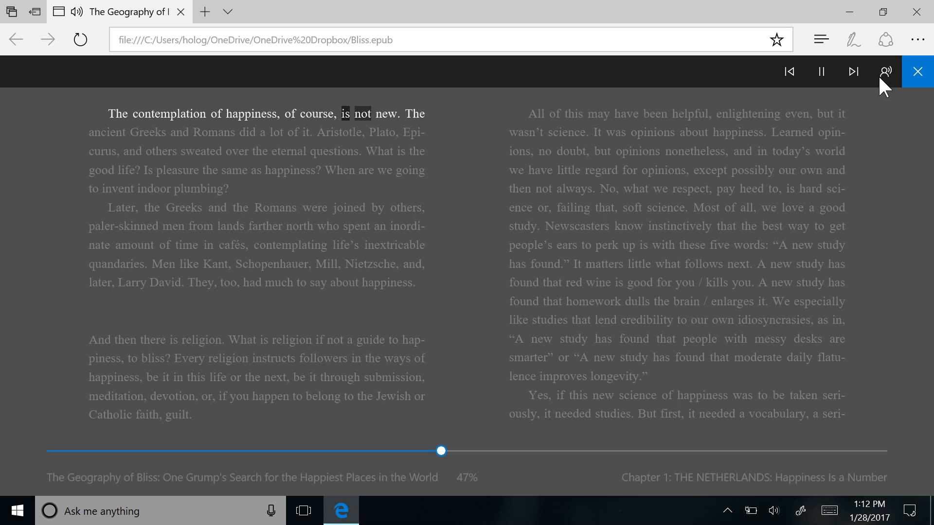
pyautogui.click(914, 72)
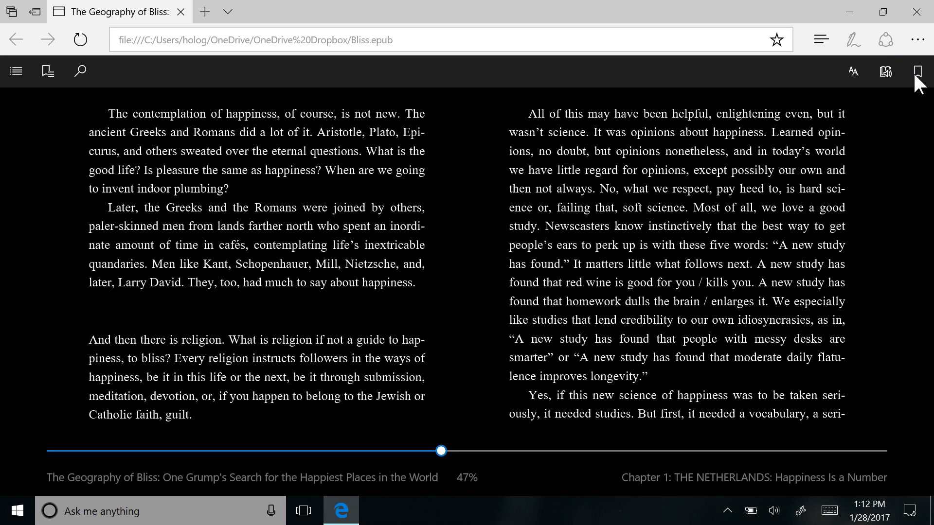
pyautogui.click(676, 40)
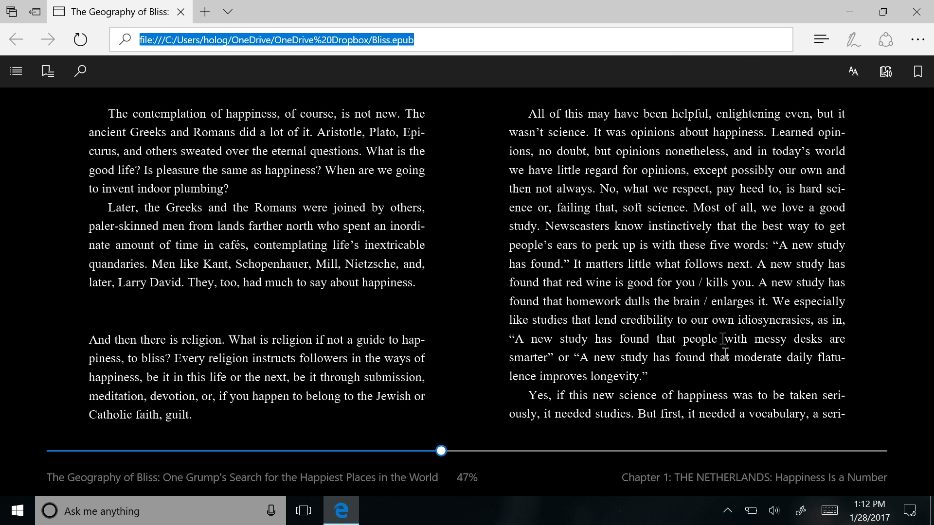
# - Search Bing for grinning-face and heart-eyes emoji entered from the touch keyboard's emoji panel
pyautogui.click(829, 510)
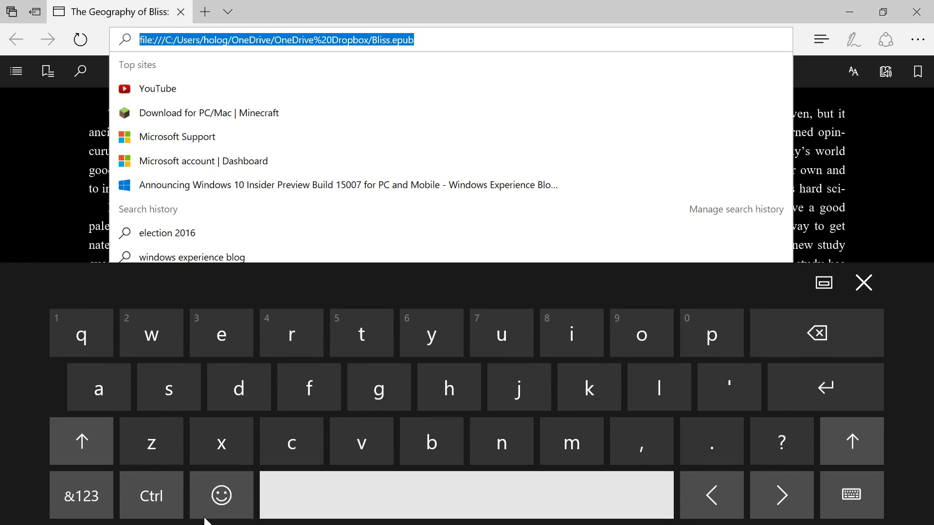
pyautogui.click(222, 496)
pyautogui.click(222, 389)
pyautogui.click(221, 389)
pyautogui.click(221, 389)
pyautogui.click(221, 389)
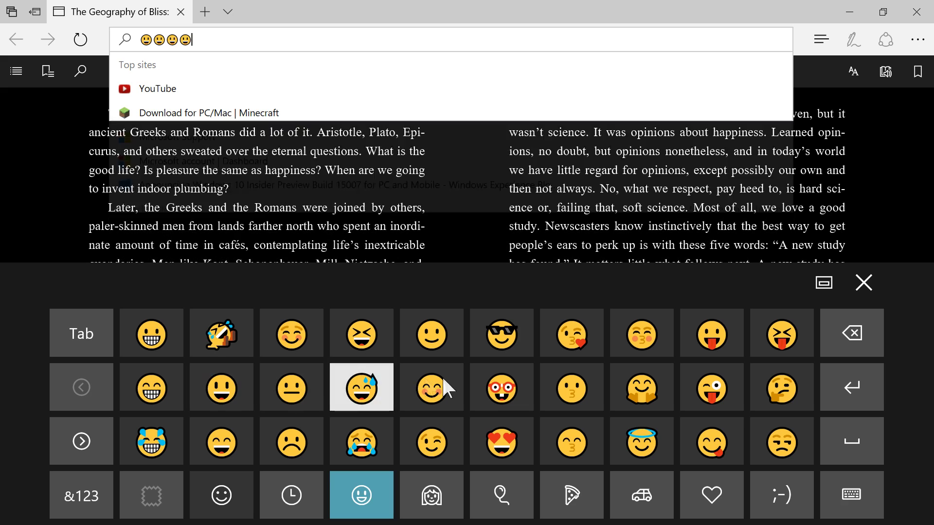
pyautogui.doubleClick(498, 448)
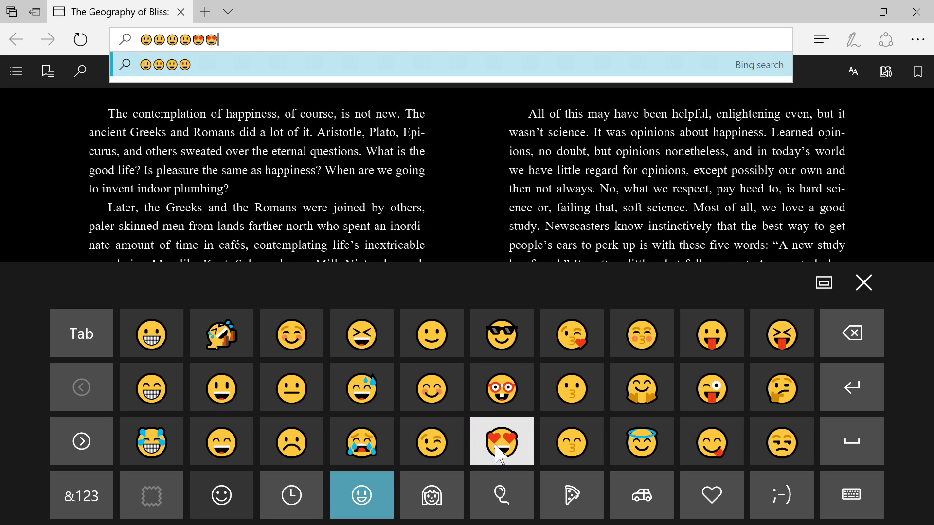
pyautogui.click(850, 390)
pyautogui.click(857, 287)
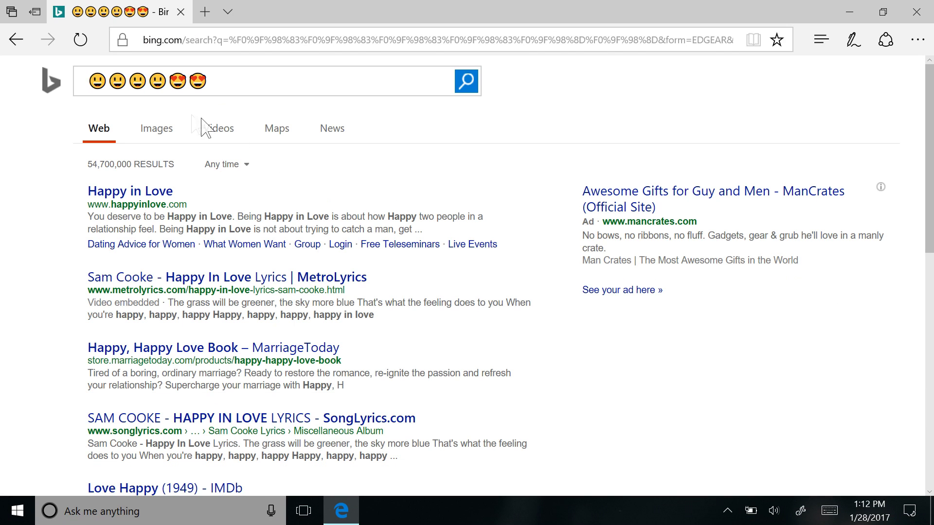
pyautogui.scroll(5, 146, 87)
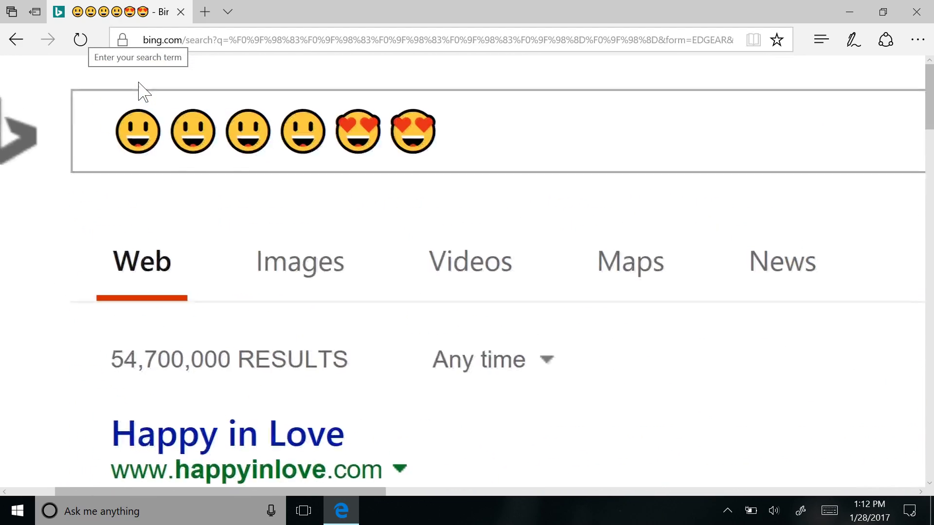
pyautogui.scroll(1, 391, 162)
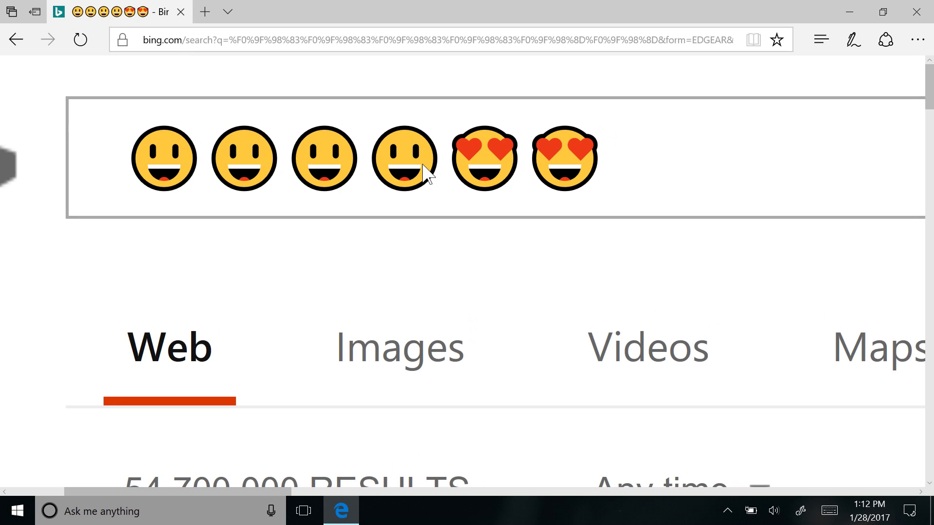
# - Close the browser window
pyautogui.click(914, 18)
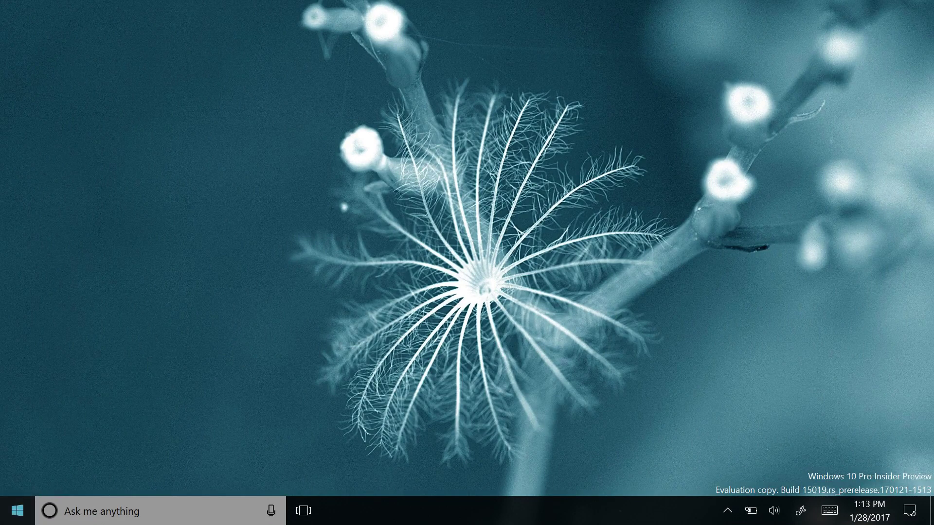
# - Turn on Show touchpad button from the taskbar's context menu
pyautogui.press('super')
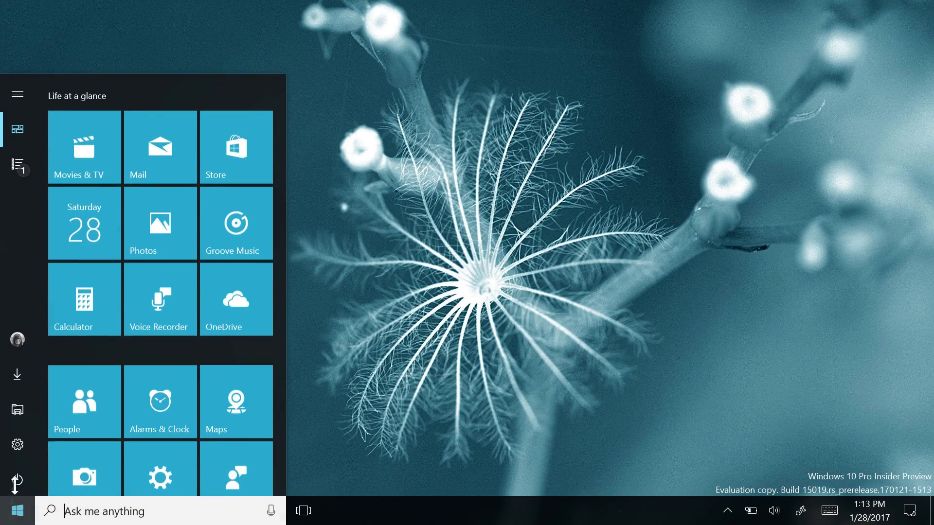
pyautogui.scroll(-5, 146, 292)
pyautogui.scroll(5, 146, 292)
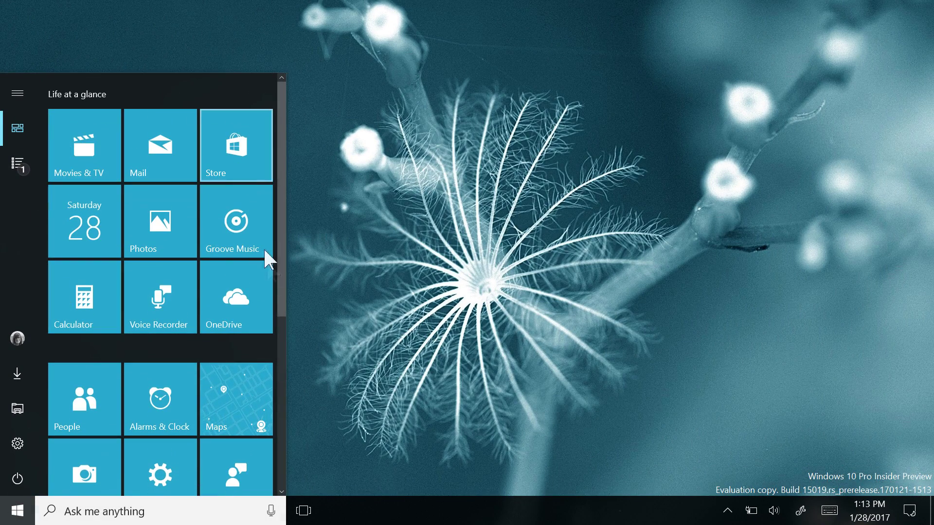
pyautogui.rightClick(667, 511)
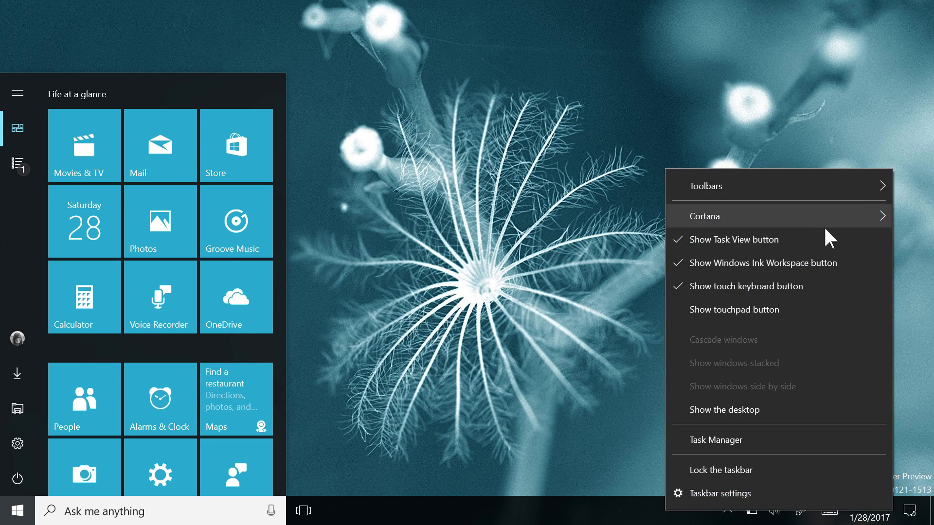
pyautogui.click(815, 311)
# - Open the virtual touchpad, move it up-right, tap its left button, then close it
pyautogui.click(830, 511)
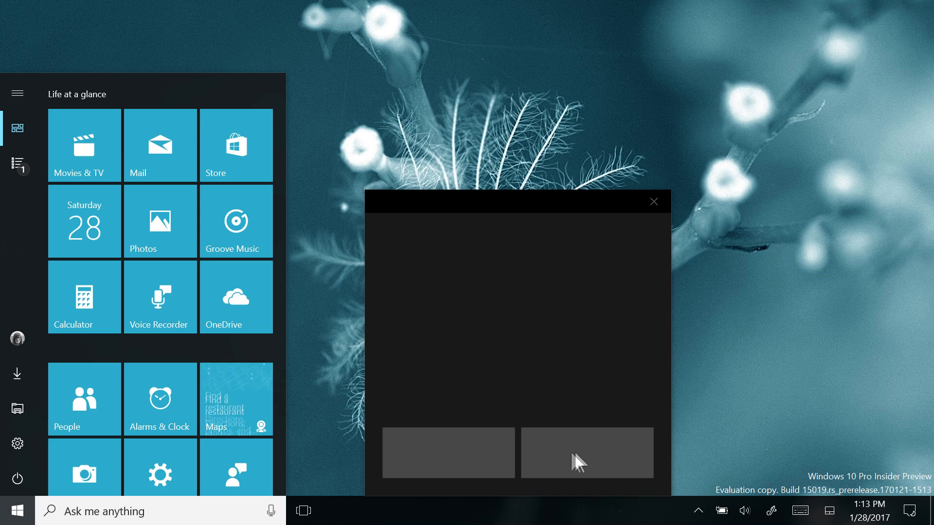
pyautogui.moveTo(561, 199); pyautogui.dragTo(736, 104)
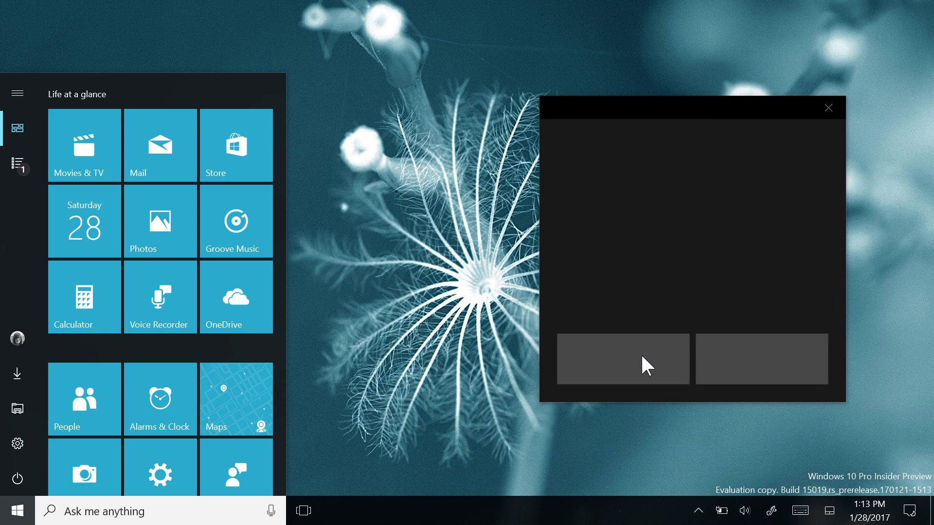
pyautogui.click(626, 373)
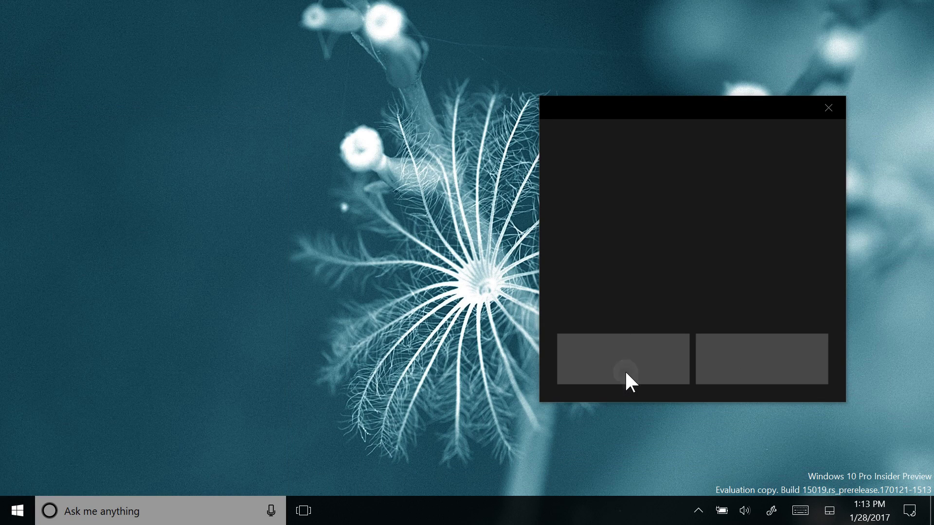
pyautogui.click(825, 106)
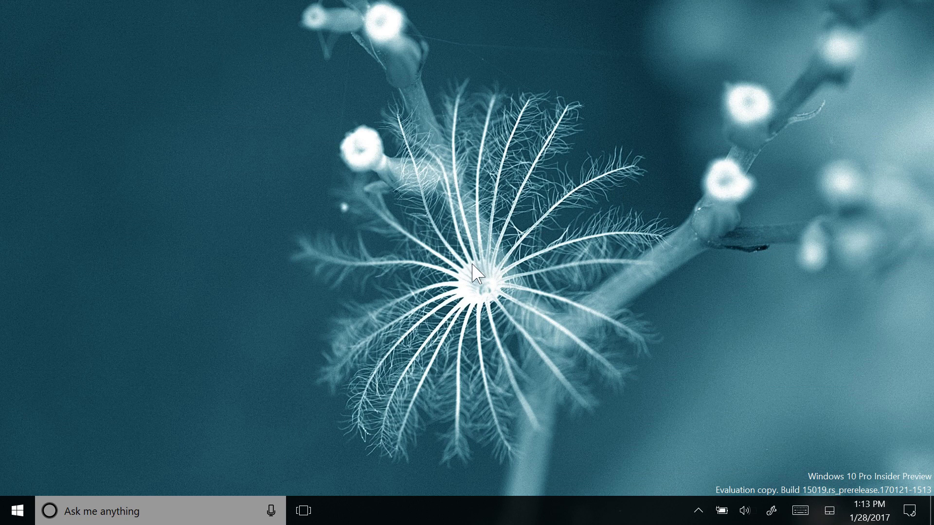